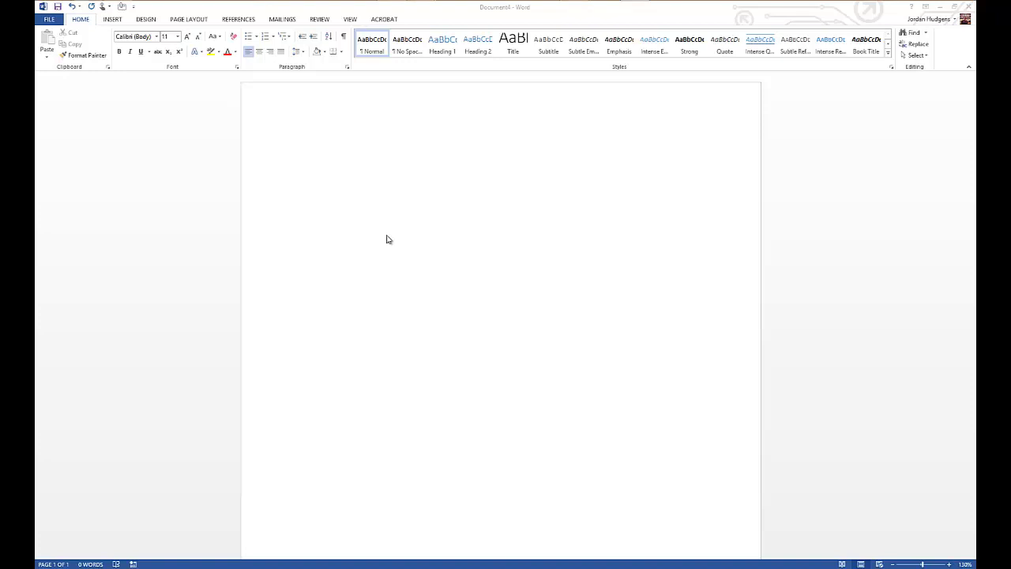
- Click into the blank Document4 page to place the cursor at the top
{"action": "left_click", "coordinate": [389, 231]}
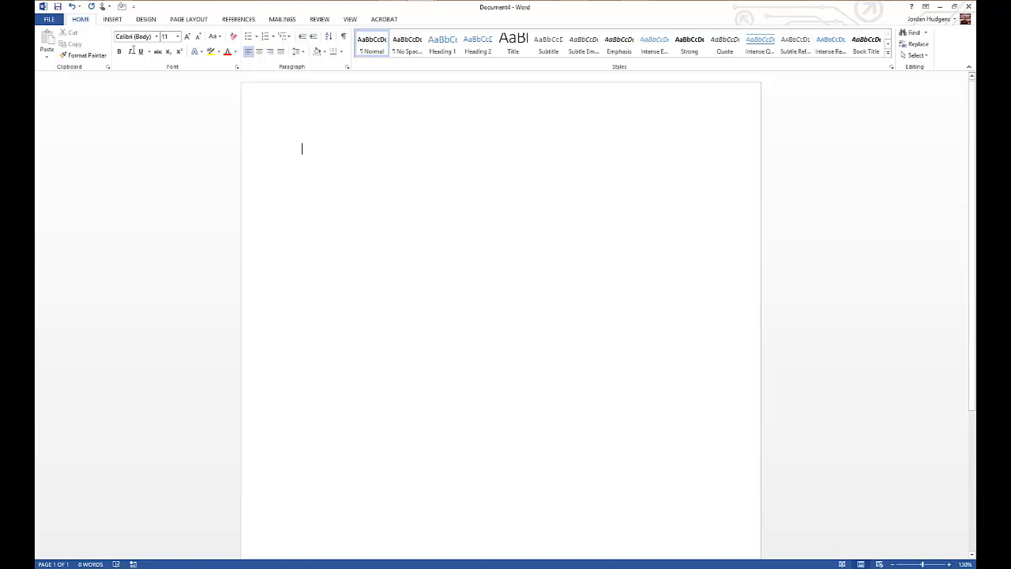
- In the Insert Chart dialog, select the 3-D Pie type from the Pie category
{"action": "left_click", "coordinate": [116, 23]}
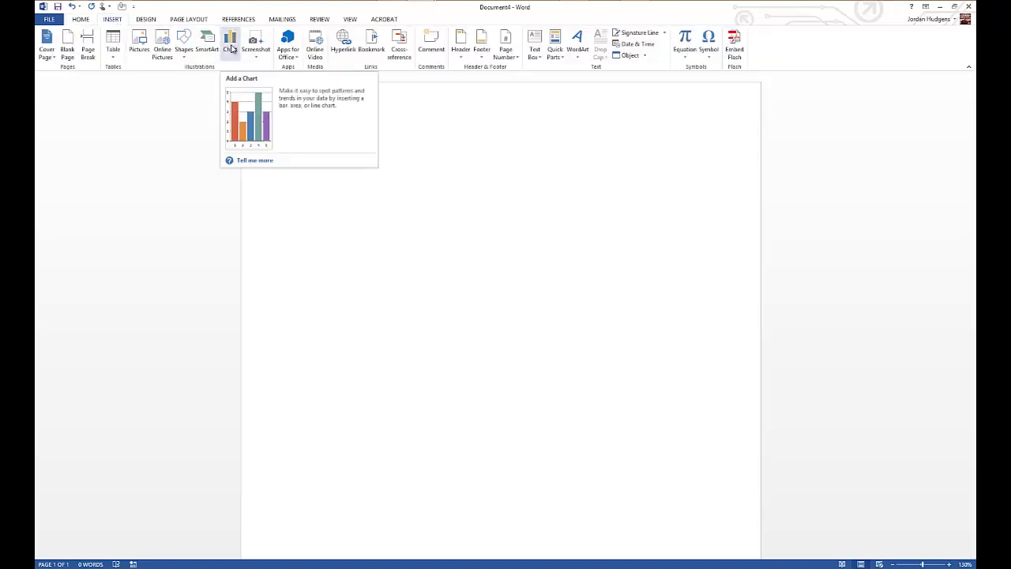
{"action": "left_click", "coordinate": [229, 43]}
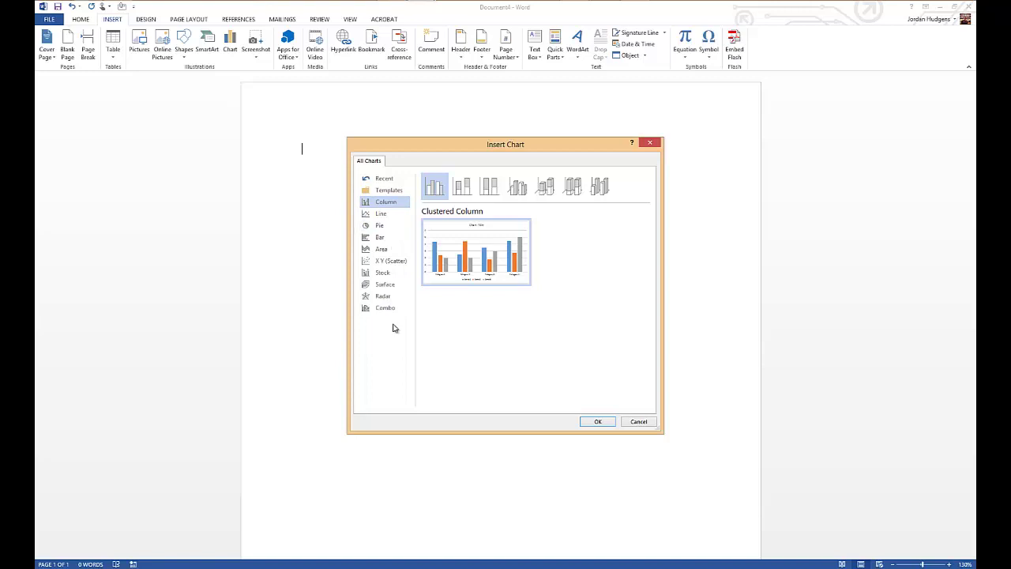
{"action": "left_click", "coordinate": [393, 193]}
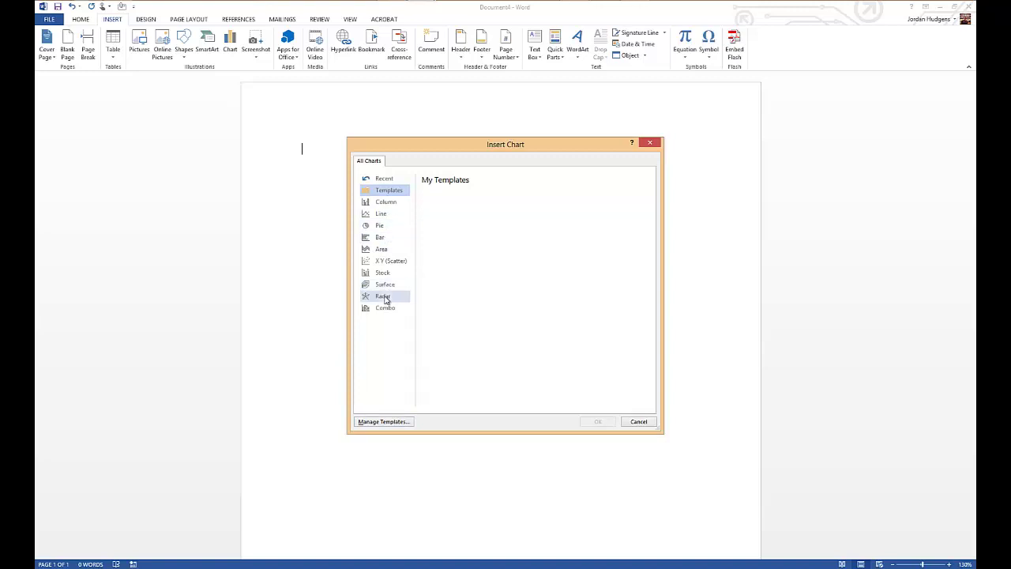
{"action": "left_click", "coordinate": [382, 228]}
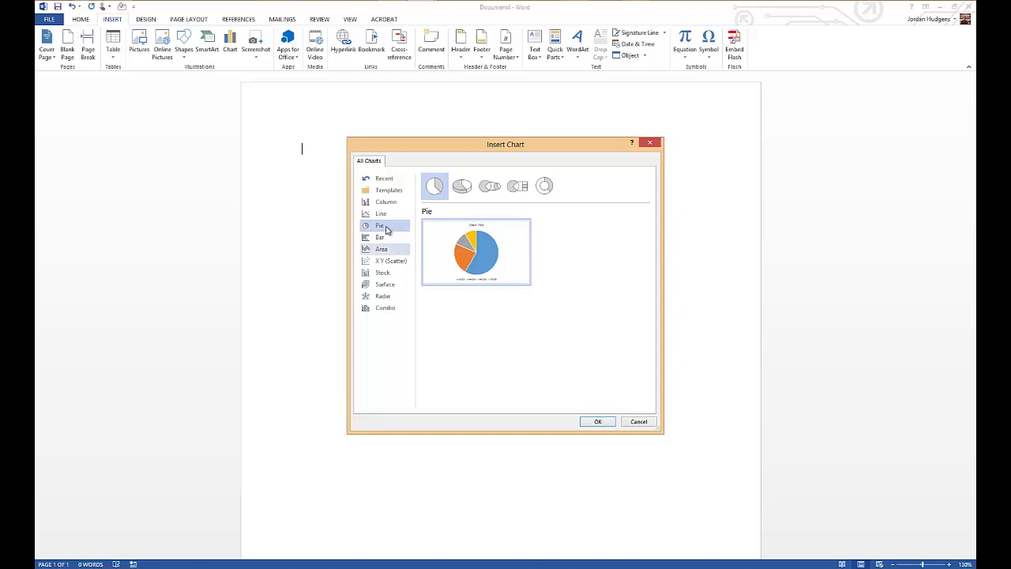
{"action": "left_click", "coordinate": [465, 186]}
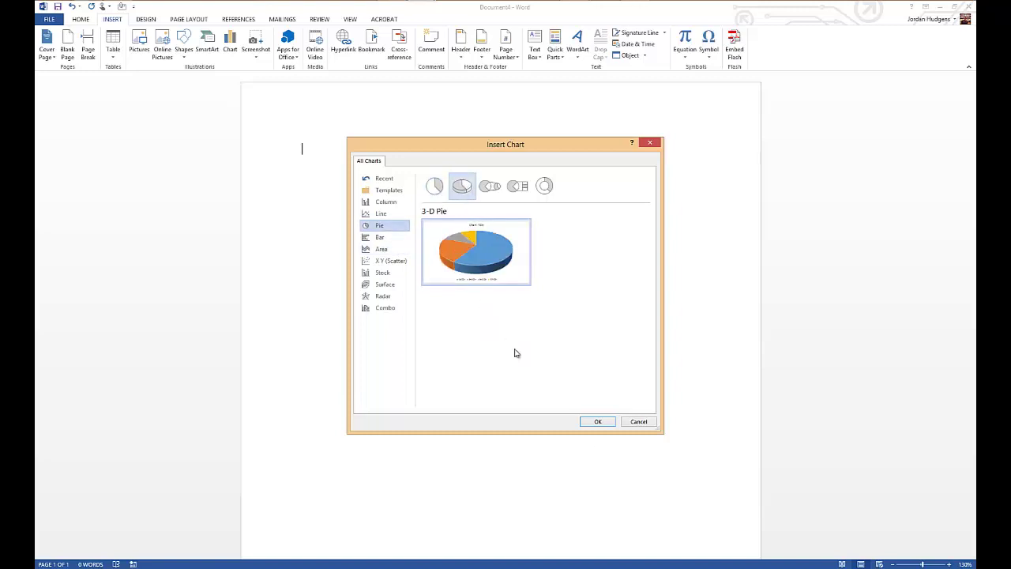
- Insert the 3-D Sales pie chart and select cell C3 in its sample data sheet
{"action": "left_click", "coordinate": [598, 421]}
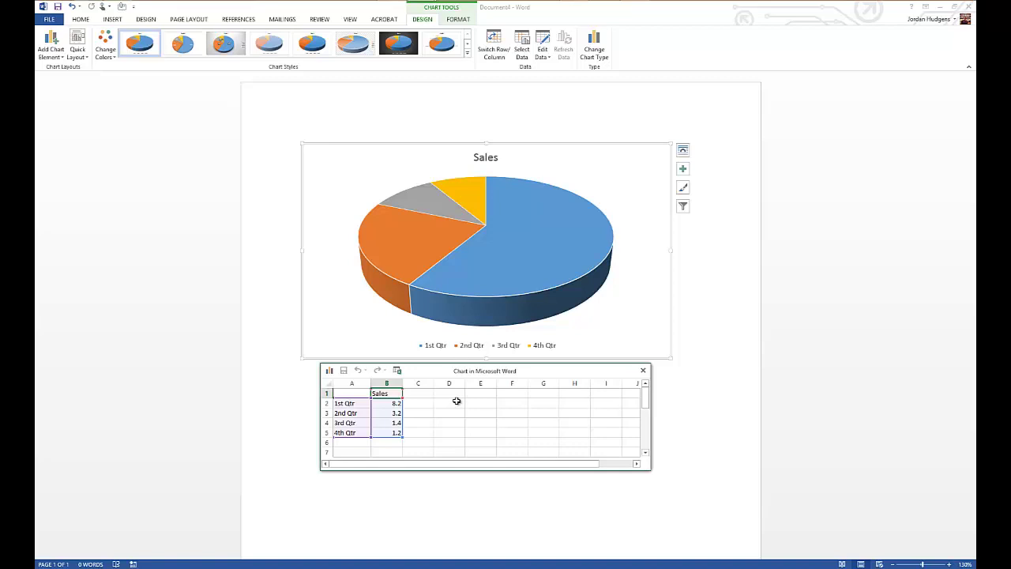
{"action": "left_click", "coordinate": [652, 474]}
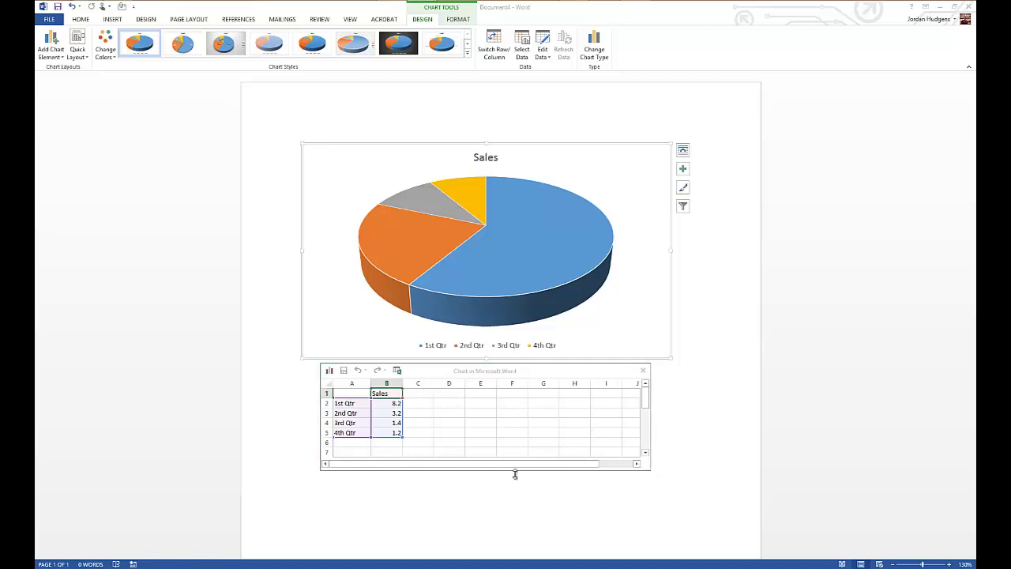
{"action": "left_click", "coordinate": [419, 416]}
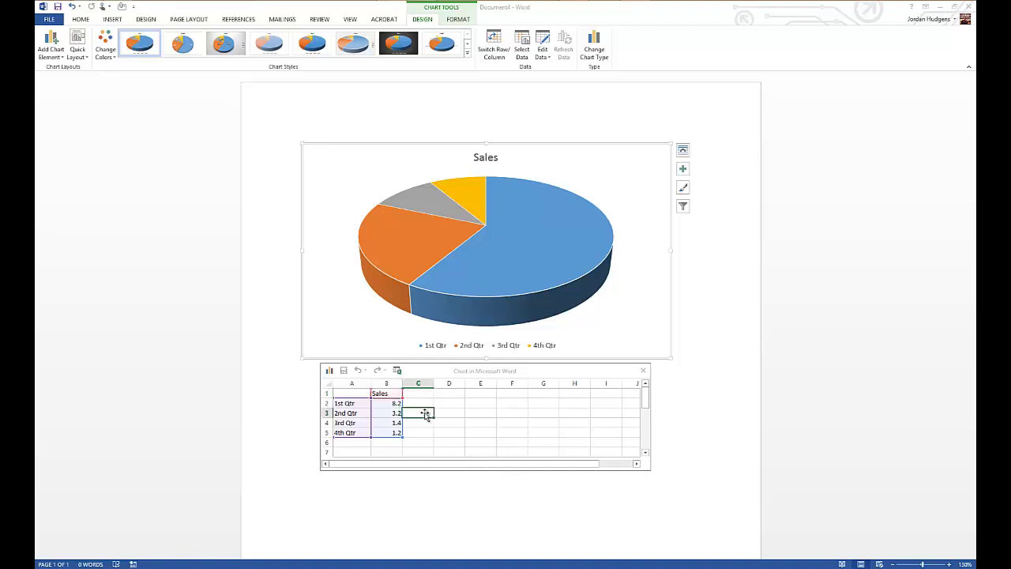
- Replace the quarter labels in A2:A5 with Jan, Feb, Mar and Apr
{"action": "left_click", "coordinate": [354, 404]}
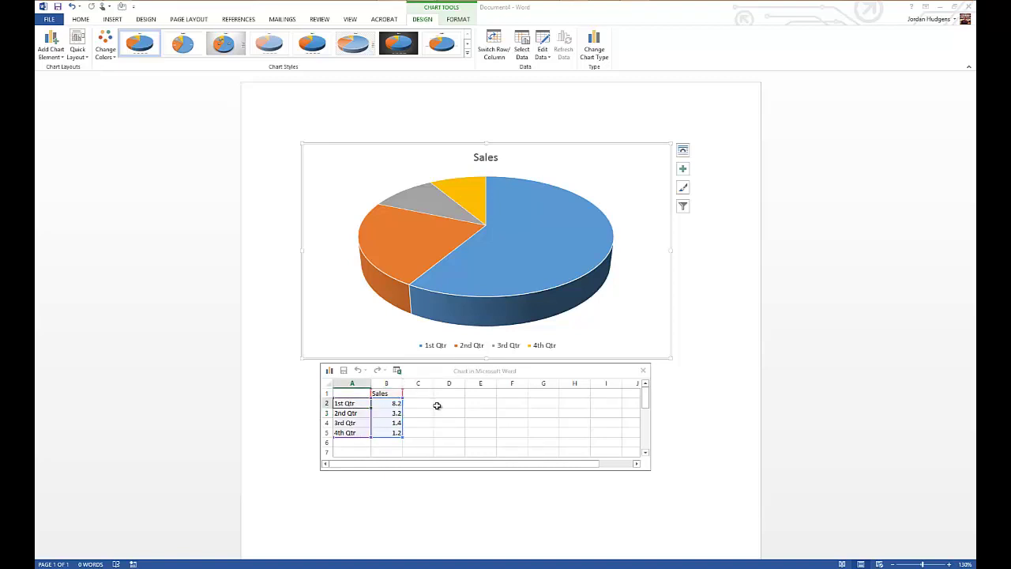
{"action": "type", "text": "Jan"}
{"action": "key", "text": "Return"}
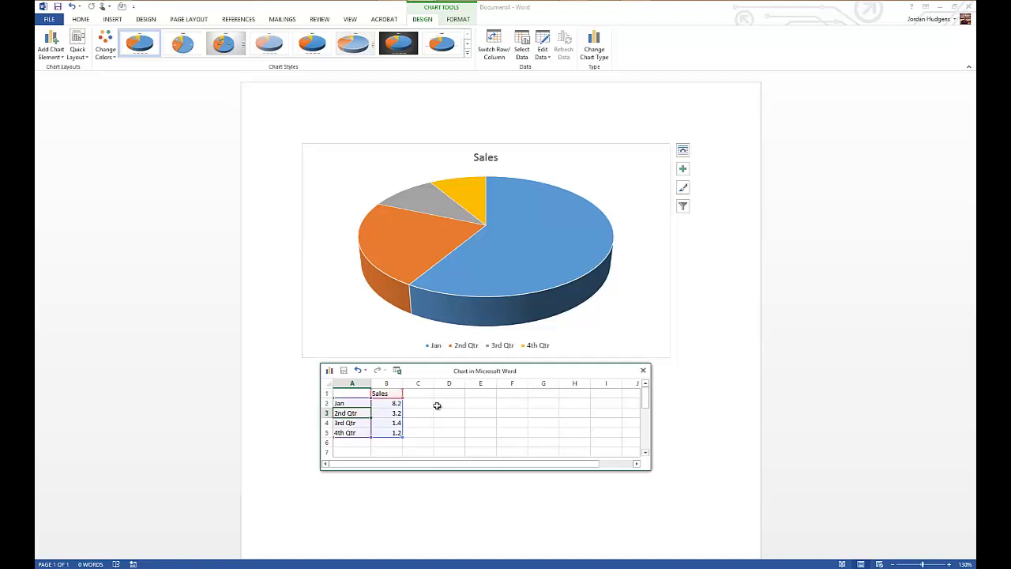
{"action": "type", "text": "Feb"}
{"action": "key", "text": "Return"}
{"action": "type", "text": "Mar"}
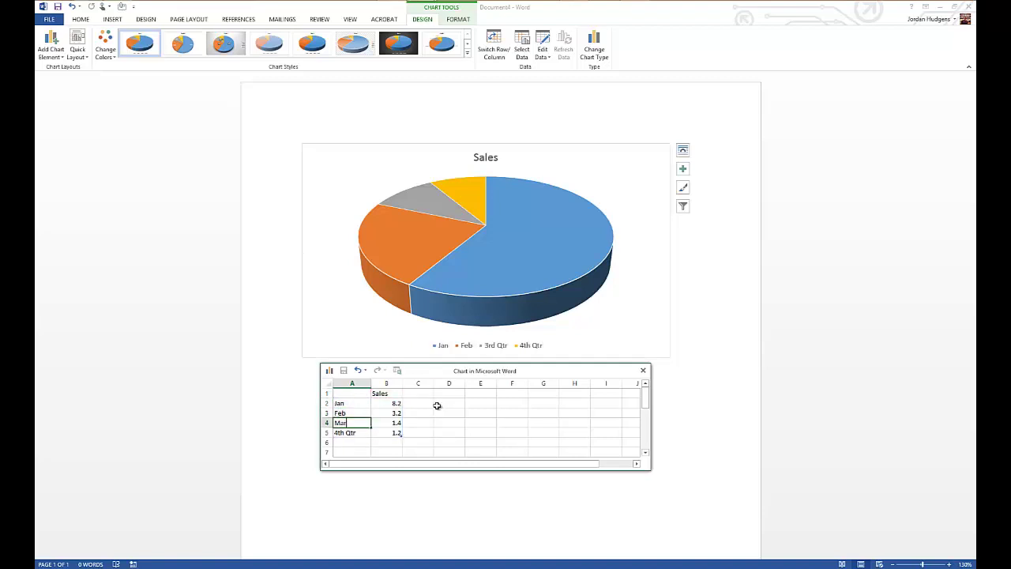
{"action": "key", "text": "Return"}
{"action": "type", "text": "Apr"}
{"action": "key", "text": "Return"}
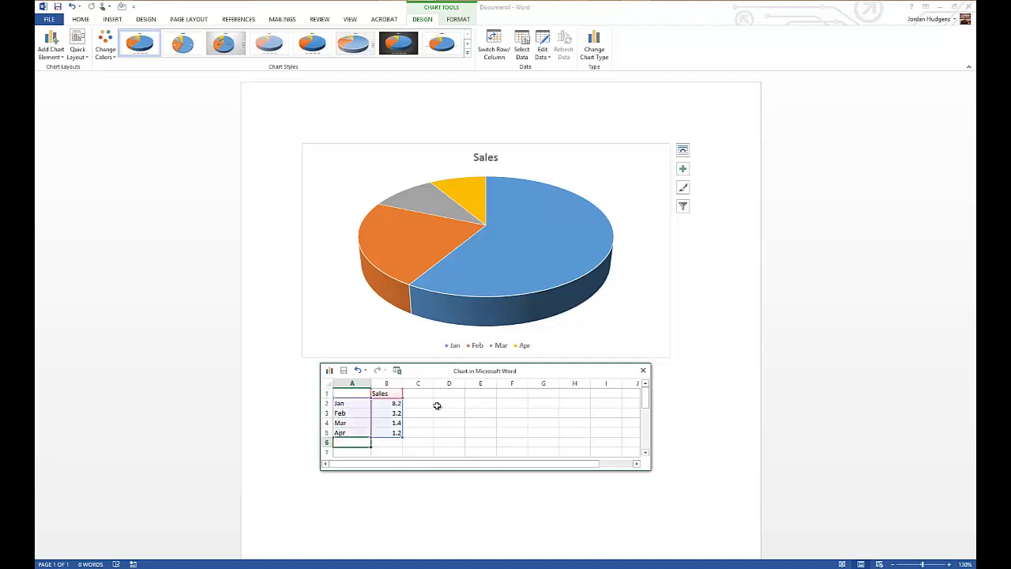
- Add the month labels May, June, Jul, Aug, Sept, Oct, Nov and Dec below them
{"action": "type", "text": "Jan"}
{"action": "key", "text": "BackSpace"}
{"action": "key", "text": "BackSpace"}
{"action": "key", "text": "BackSpace"}
{"action": "type", "text": "May"}
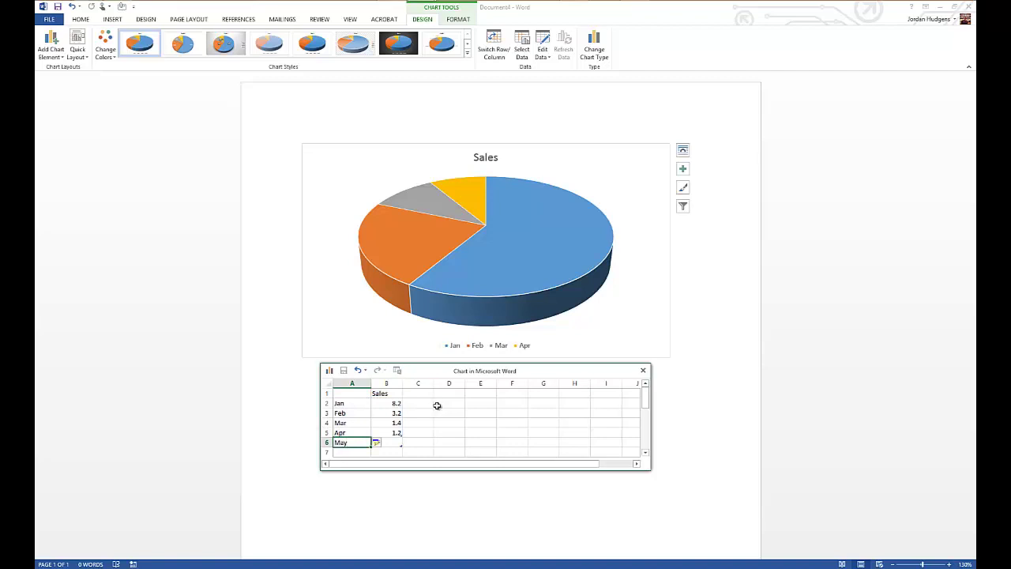
{"action": "key", "text": "Return"}
{"action": "type", "text": "June"}
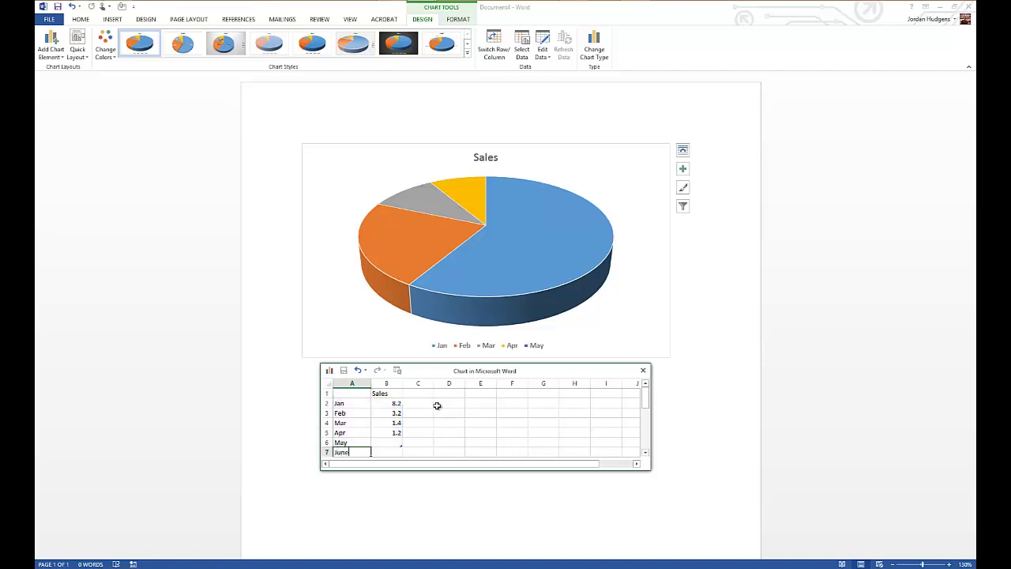
{"action": "key", "text": "Return"}
{"action": "type", "text": "Jul"}
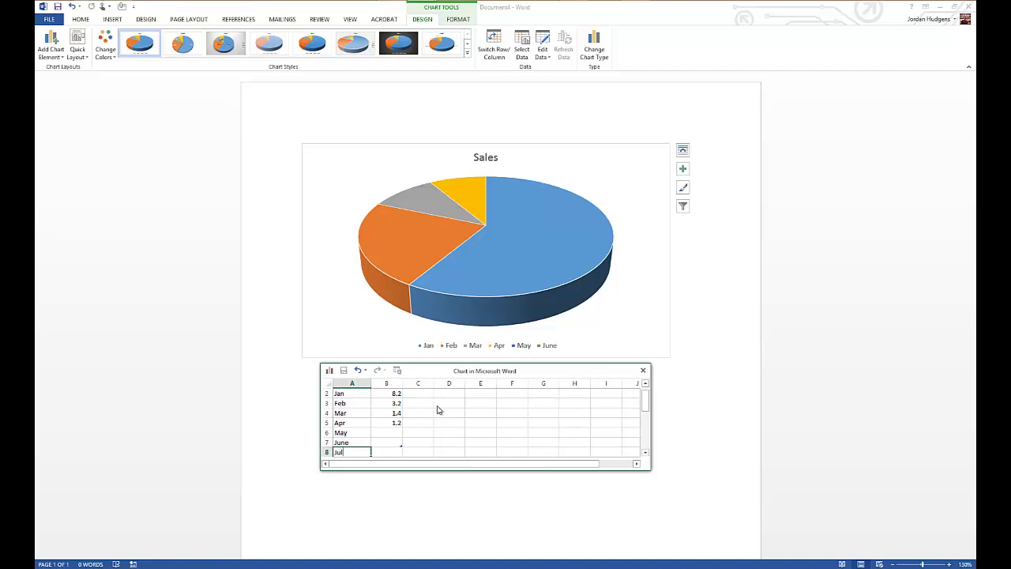
{"action": "key", "text": "Return"}
{"action": "type", "text": "Aug"}
{"action": "key", "text": "Return"}
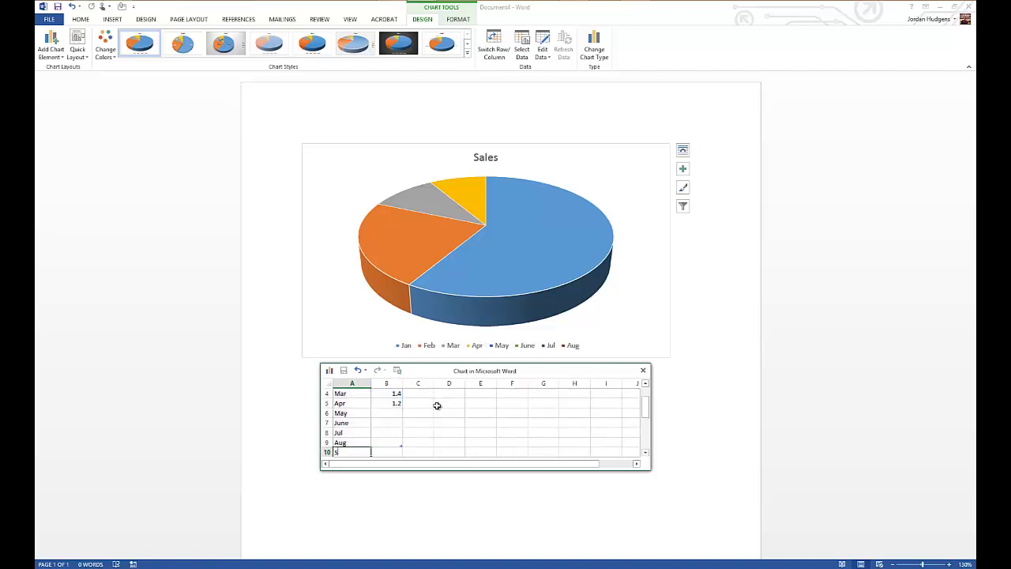
{"action": "type", "text": "Sept"}
{"action": "key", "text": "Return"}
{"action": "type", "text": "Oct"}
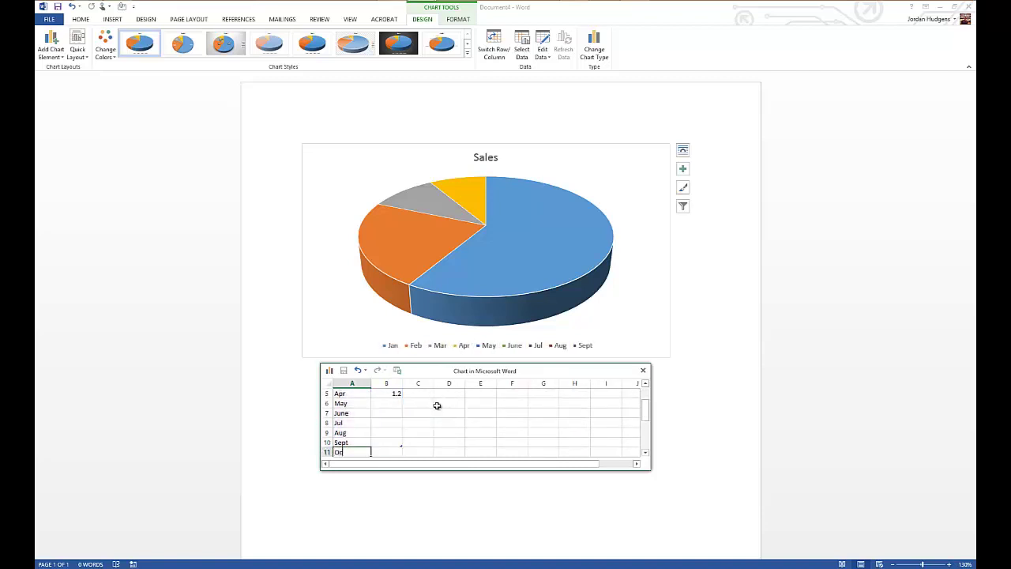
{"action": "key", "text": "Return"}
{"action": "type", "text": "Nov"}
{"action": "key", "text": "Return"}
{"action": "type", "text": "Dec"}
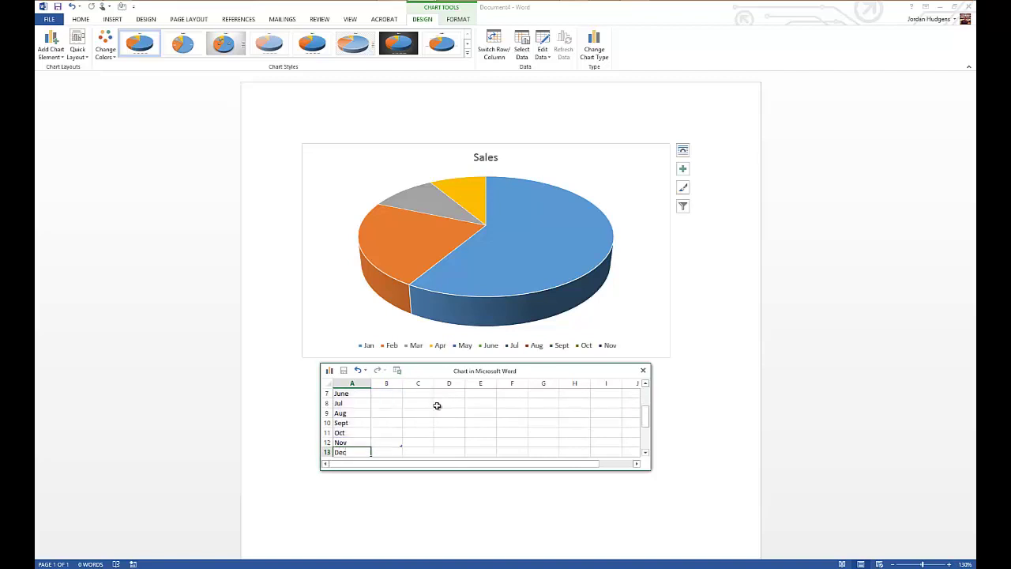
{"action": "key", "text": "Return"}
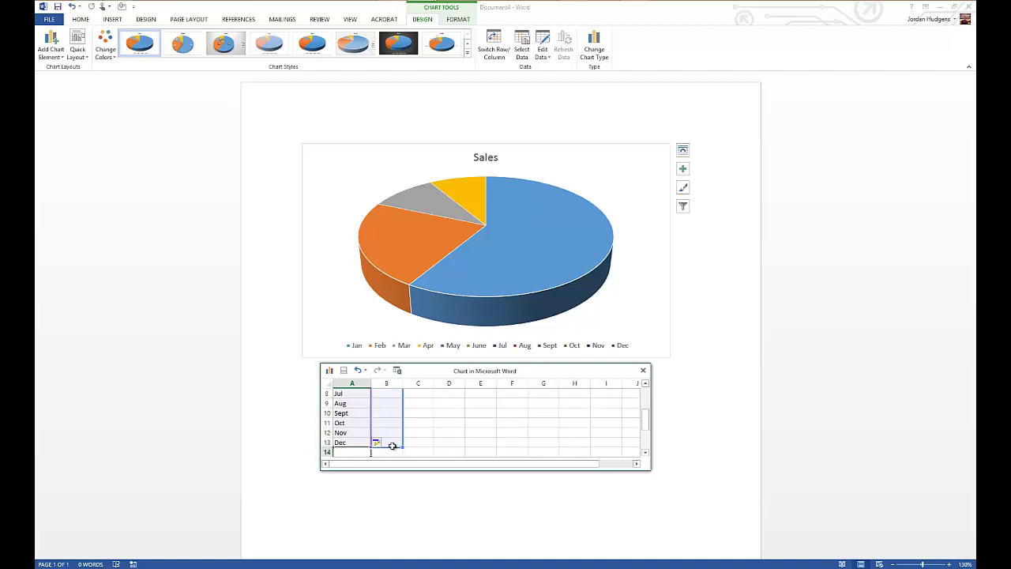
{"action": "scroll", "coordinate": [350, 425], "scroll_direction": "up", "scroll_amount": 1}
{"action": "scroll", "coordinate": [350, 425], "scroll_direction": "up", "scroll_amount": 2}
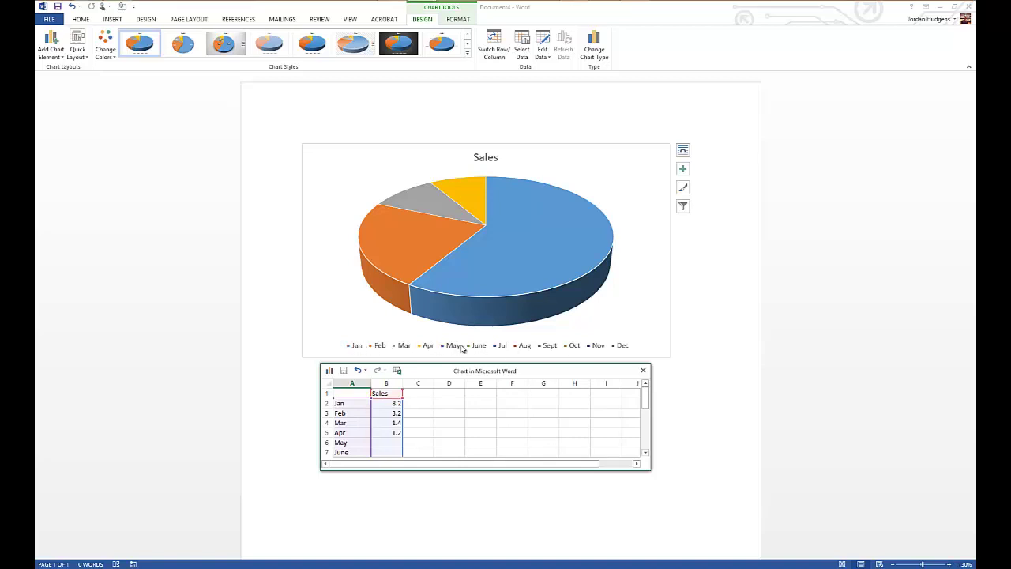
{"action": "left_click", "coordinate": [415, 411]}
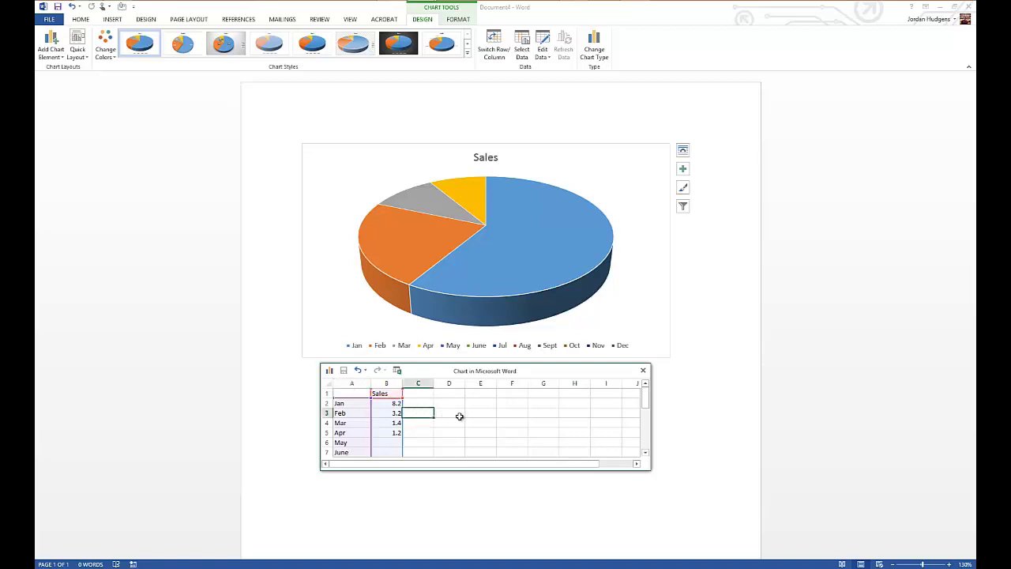
{"action": "scroll", "coordinate": [429, 406], "scroll_direction": "down", "scroll_amount": 4}
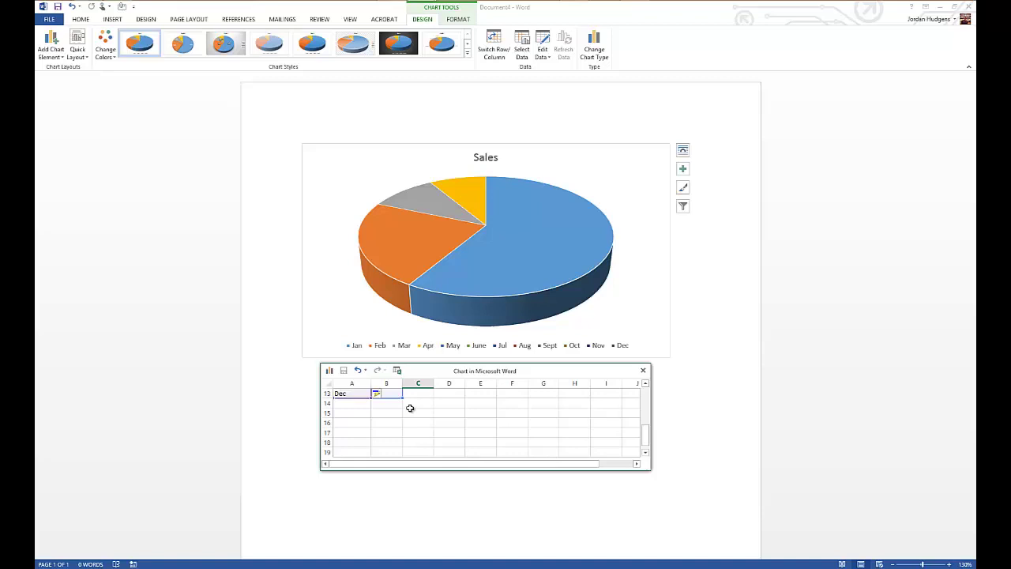
{"action": "key", "text": "ctrl+shift+Up"}
{"action": "scroll", "coordinate": [384, 411], "scroll_direction": "down", "scroll_amount": 2}
{"action": "scroll", "coordinate": [386, 411], "scroll_direction": "up", "scroll_amount": 2}
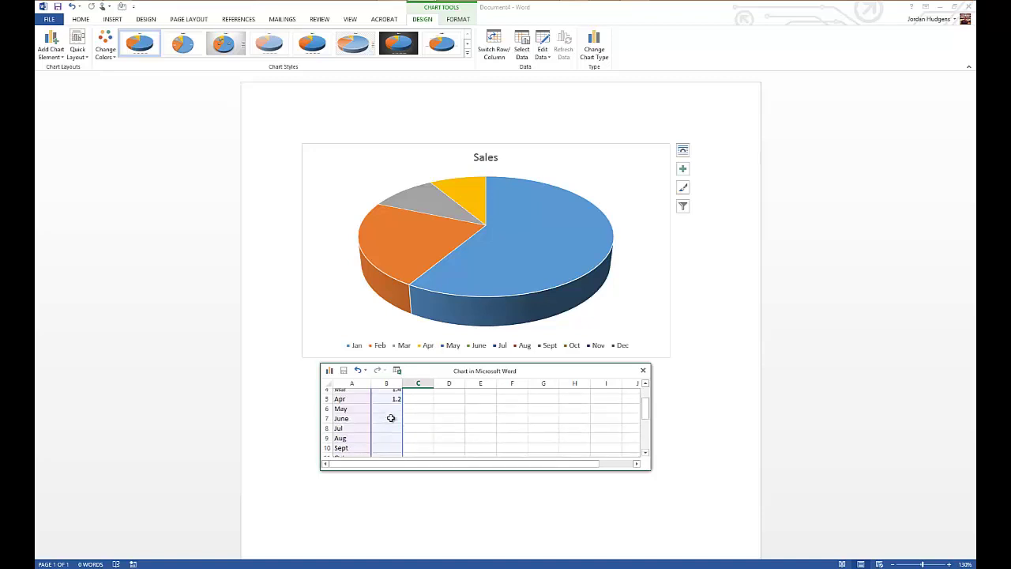
- Enter Jan–Apr sales of 10000, 15000, 20000 and 12000 in column B
{"action": "left_click", "coordinate": [397, 404]}
{"action": "type", "text": "8.2"}
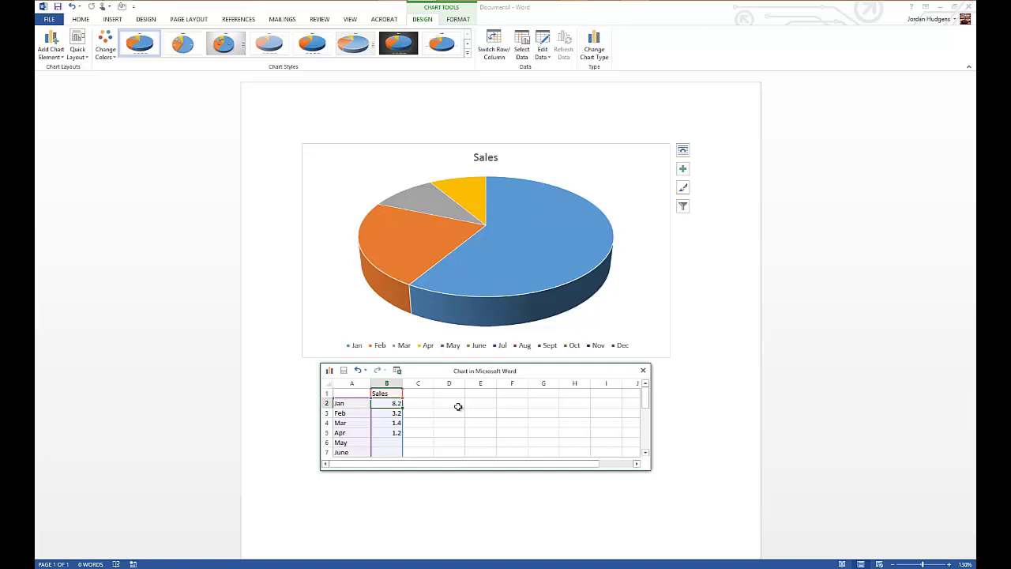
{"action": "type", "text": "10000"}
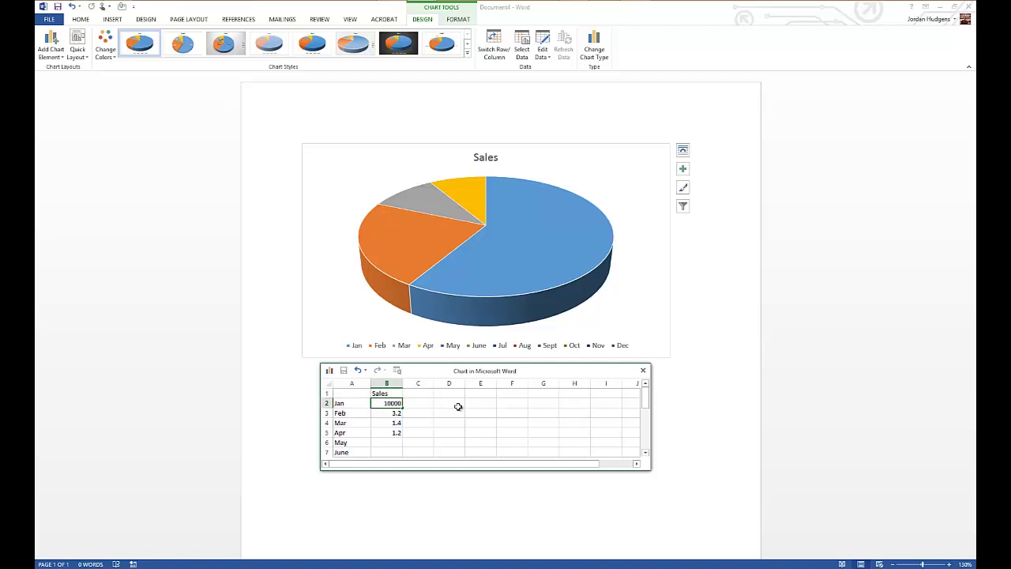
{"action": "key", "text": "Return"}
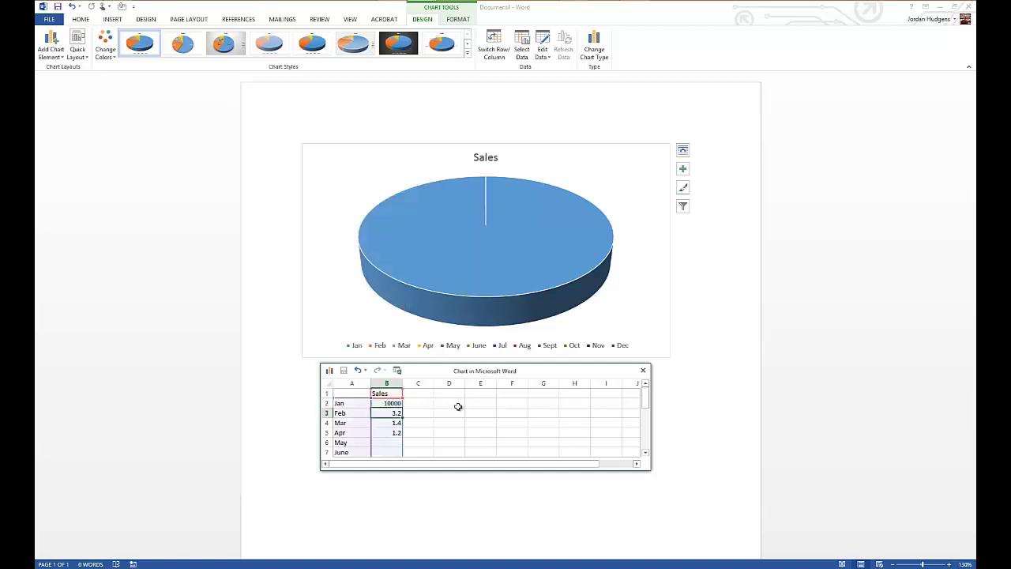
{"action": "type", "text": "15000"}
{"action": "key", "text": "Return"}
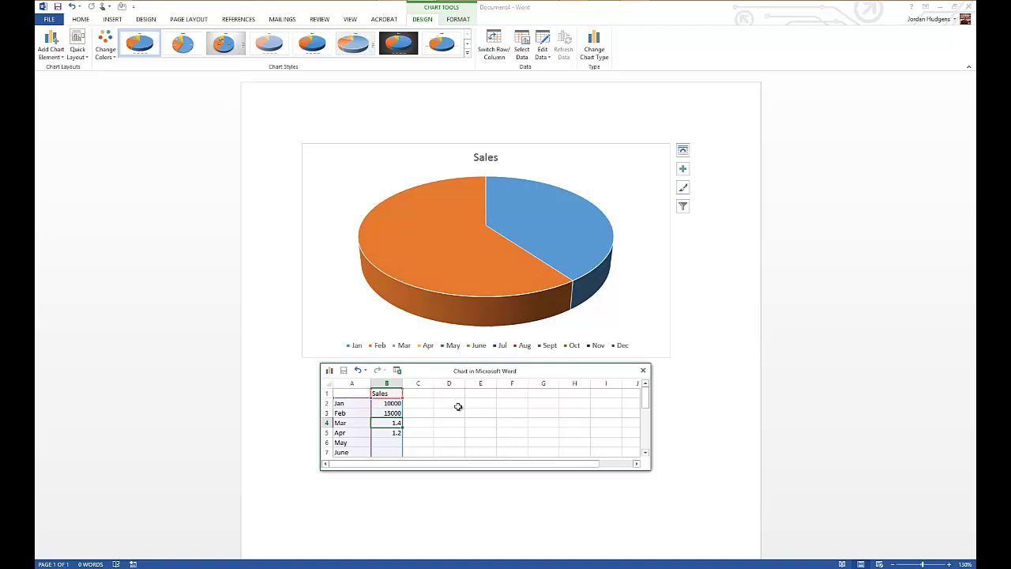
{"action": "type", "text": "20000"}
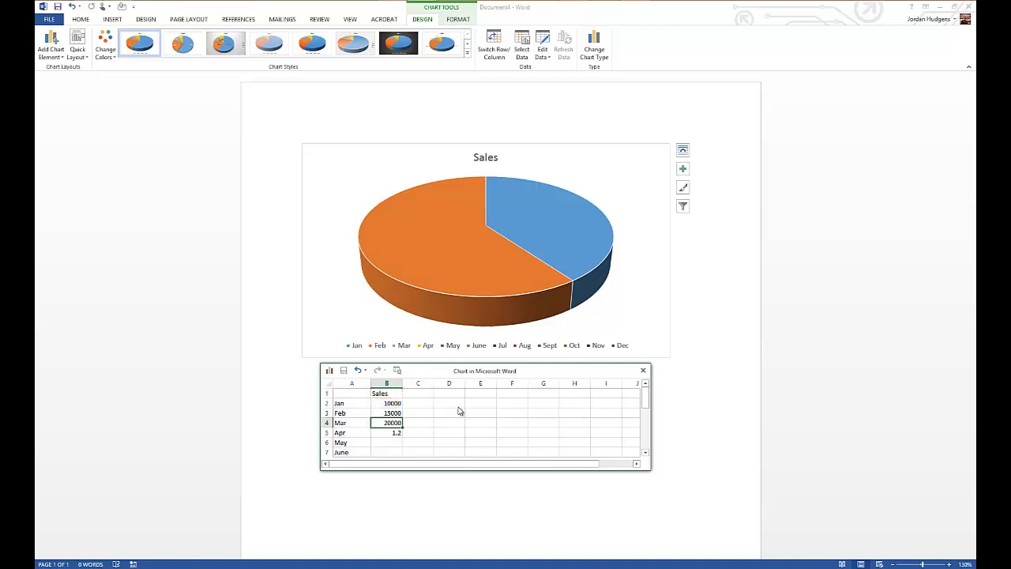
{"action": "key", "text": "Return"}
{"action": "type", "text": "12000"}
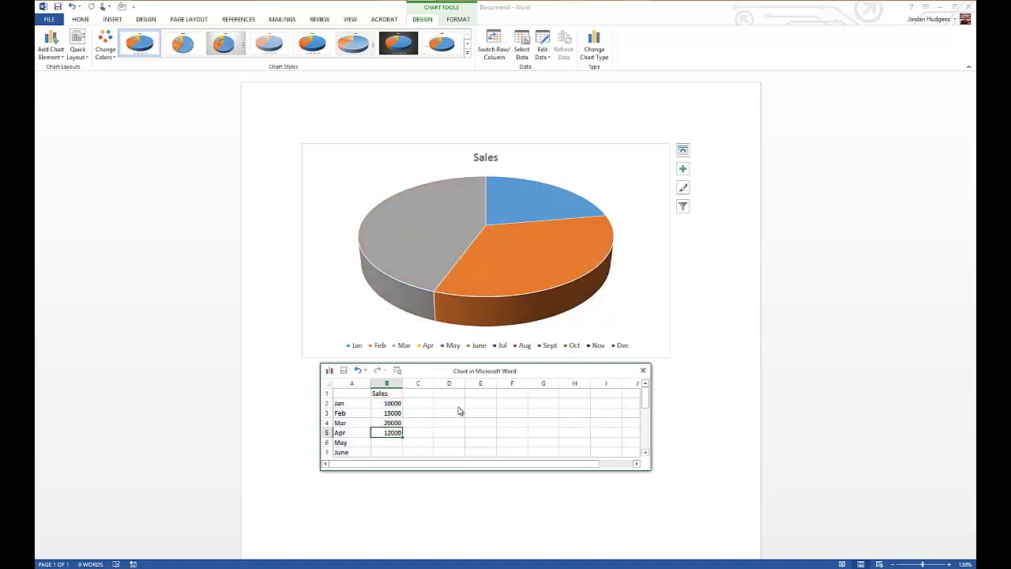
{"action": "key", "text": "Return"}
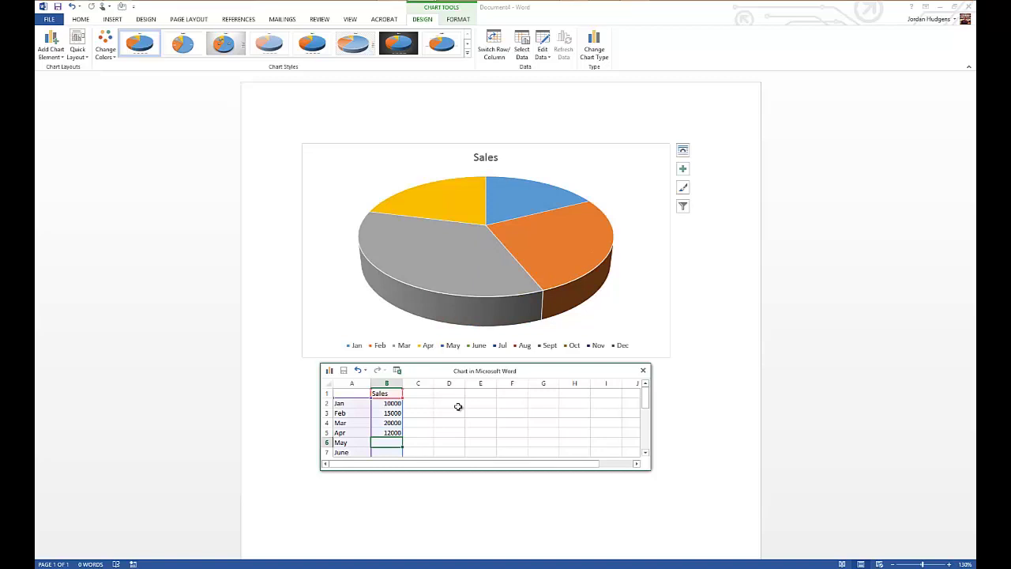
- Enter May–Dec sales of 13000, 19000, 14000, 18000, 5000, 12000, 13000 and 25000
{"action": "type", "text": "13000"}
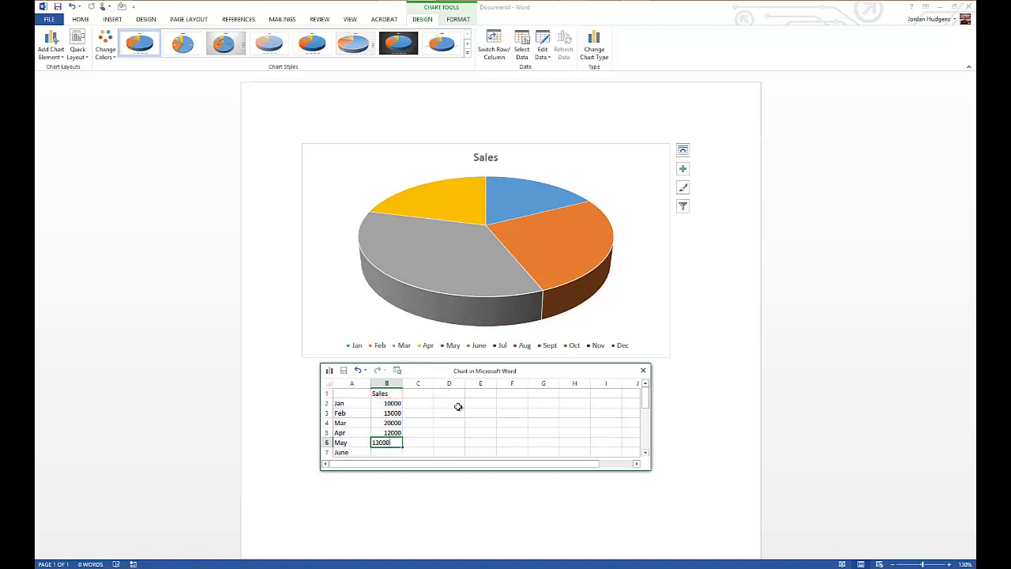
{"action": "key", "text": "Return"}
{"action": "type", "text": "19000"}
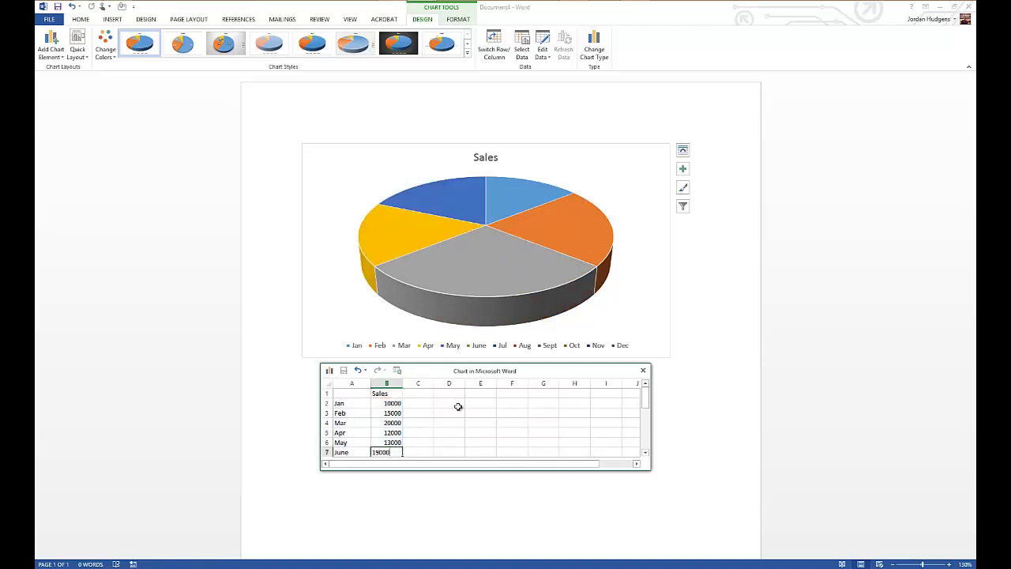
{"action": "key", "text": "Return"}
{"action": "type", "text": "14"}
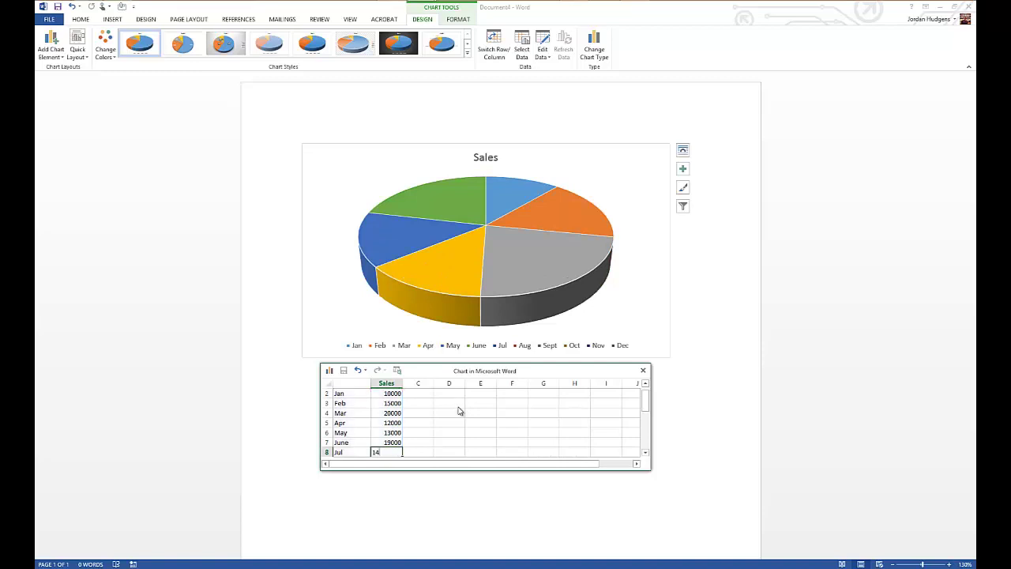
{"action": "type", "text": "000"}
{"action": "key", "text": "Return"}
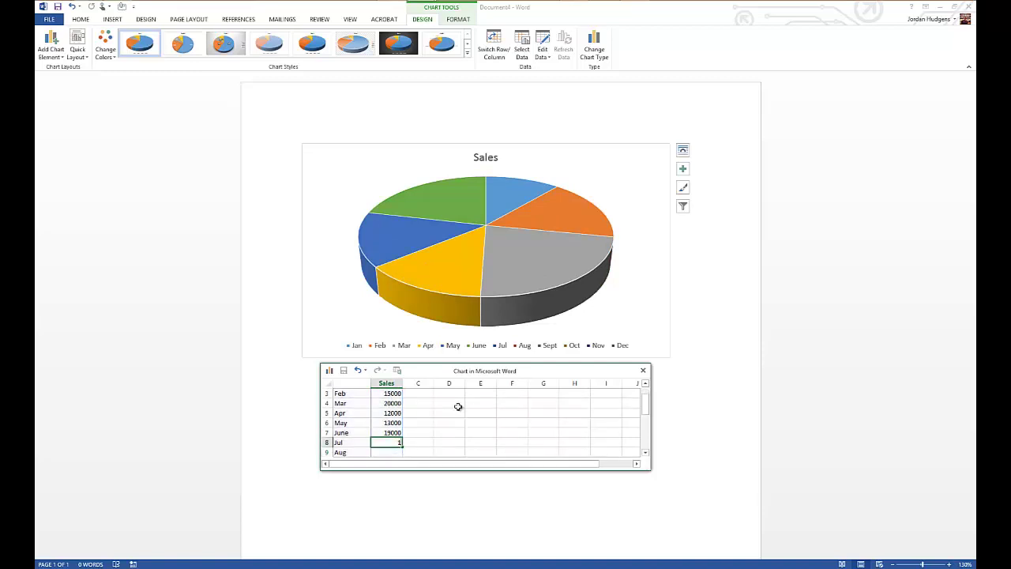
{"action": "type", "text": "4000"}
{"action": "key", "text": "Return"}
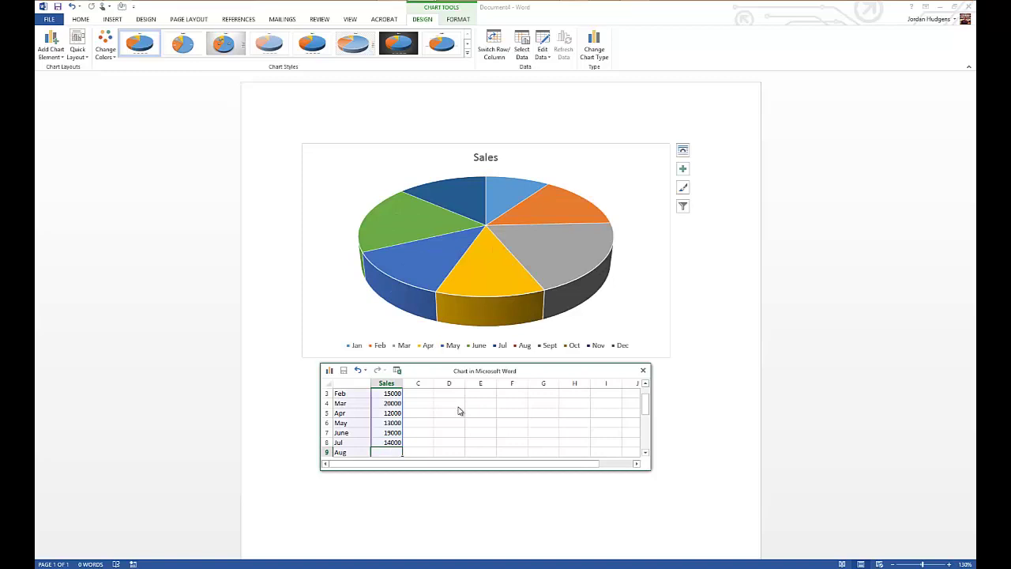
{"action": "type", "text": "18"}
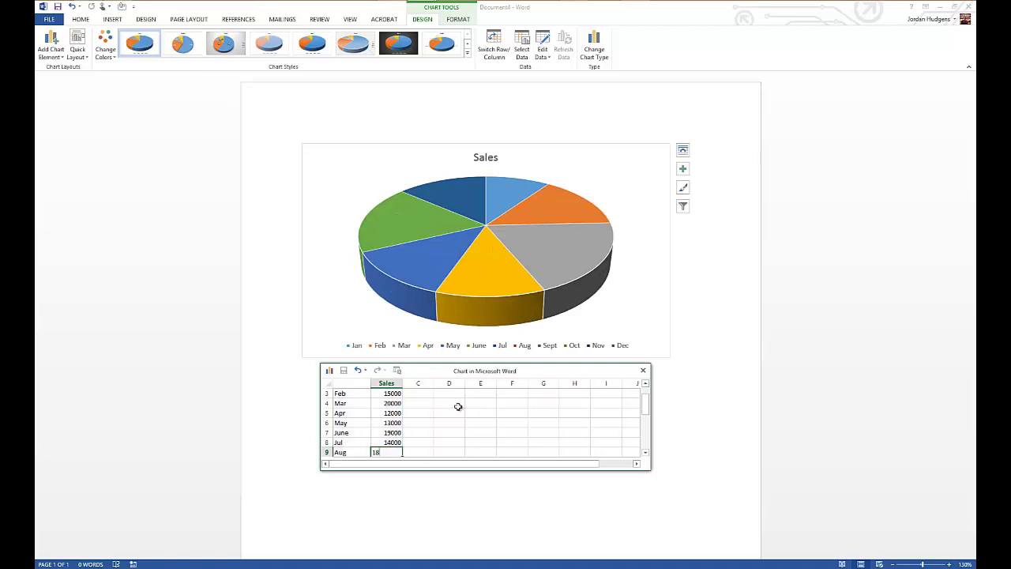
{"action": "type", "text": "000"}
{"action": "key", "text": "Return"}
{"action": "type", "text": "500"}
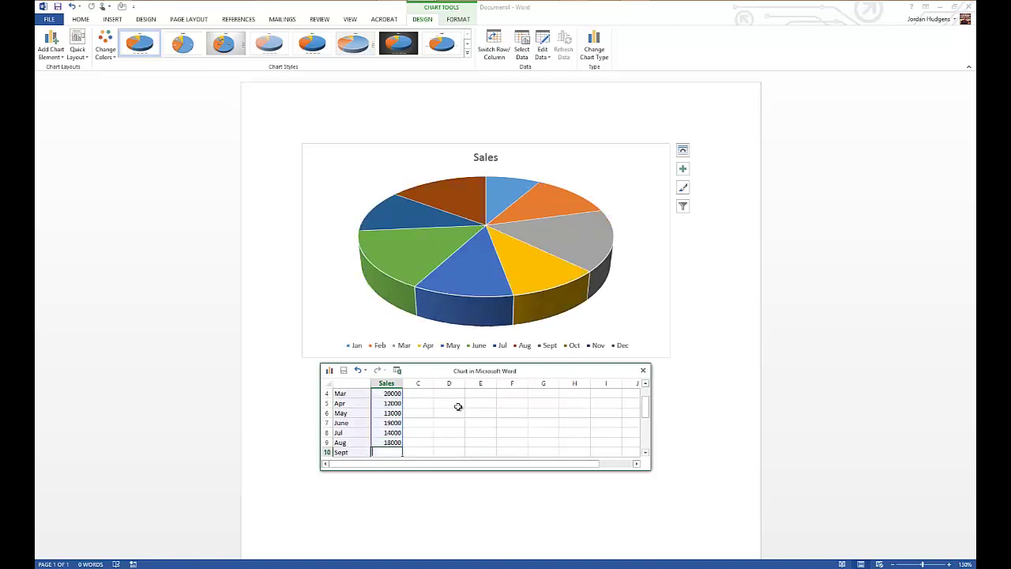
{"action": "key", "text": "Return"}
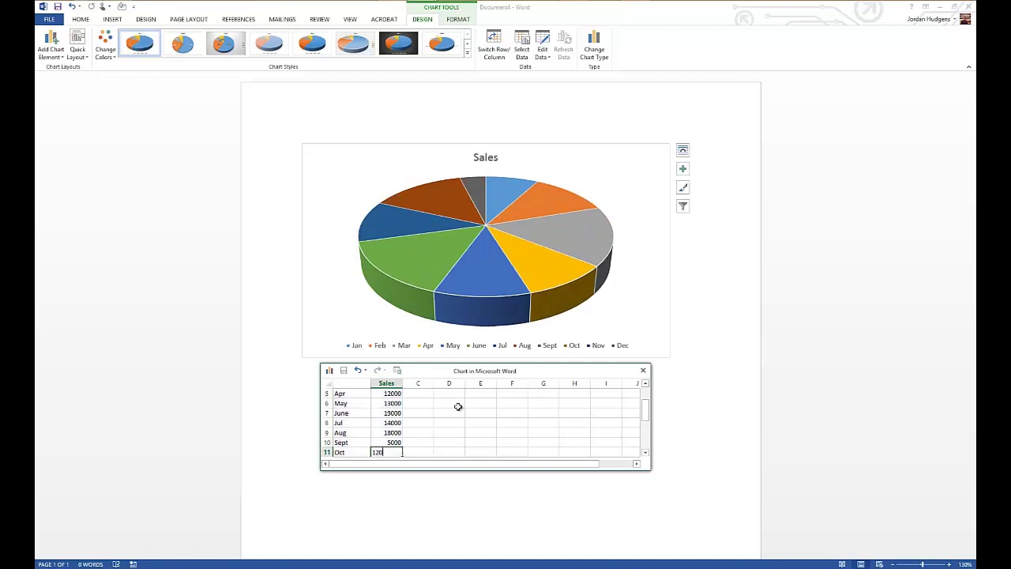
{"action": "key", "text": "Return"}
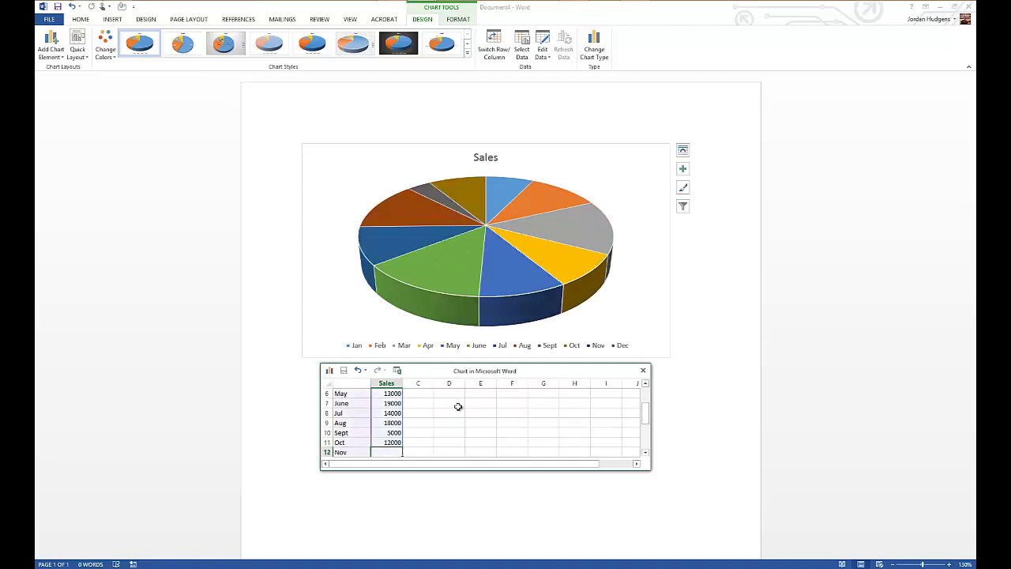
{"action": "type", "text": "13000"}
{"action": "key", "text": "Return"}
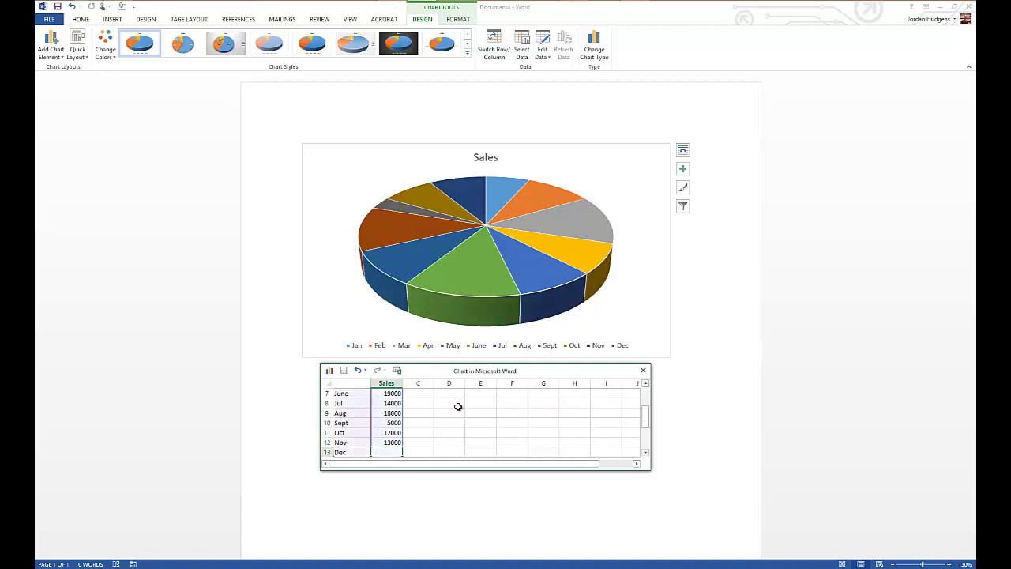
{"action": "type", "text": "25000"}
{"action": "key", "text": "Return"}
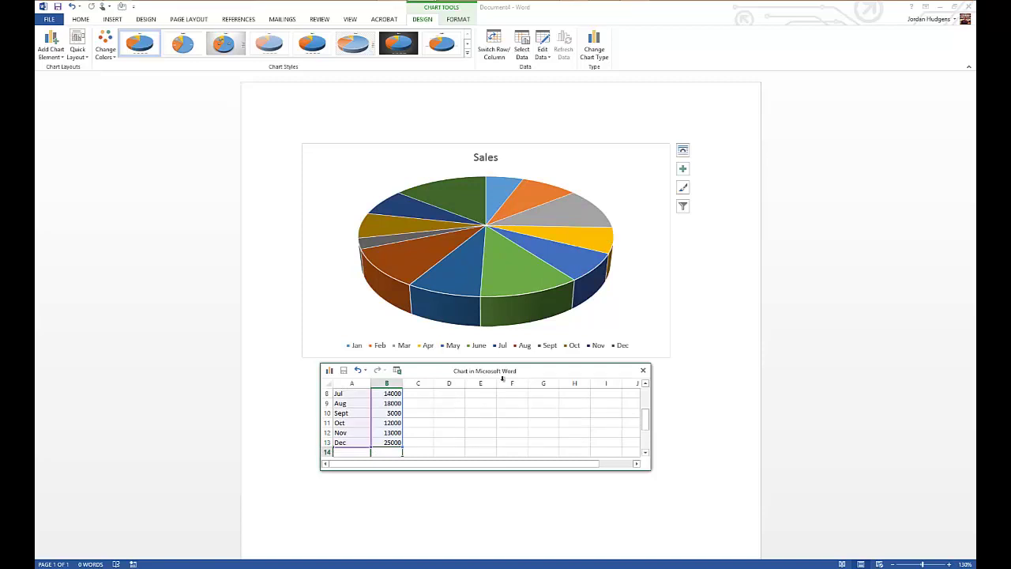
- Scroll the sheet back to the top, select the chart, and close the Chart in Microsoft Word window
{"action": "scroll", "coordinate": [405, 420], "scroll_direction": "up", "scroll_amount": 1}
{"action": "scroll", "coordinate": [404, 420], "scroll_direction": "up", "scroll_amount": 2}
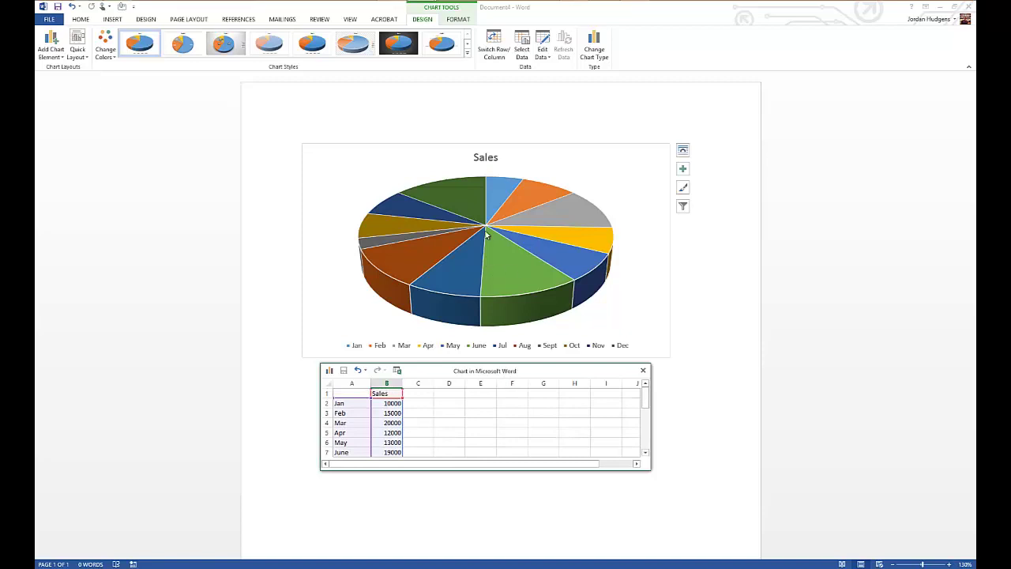
{"action": "left_click", "coordinate": [622, 500]}
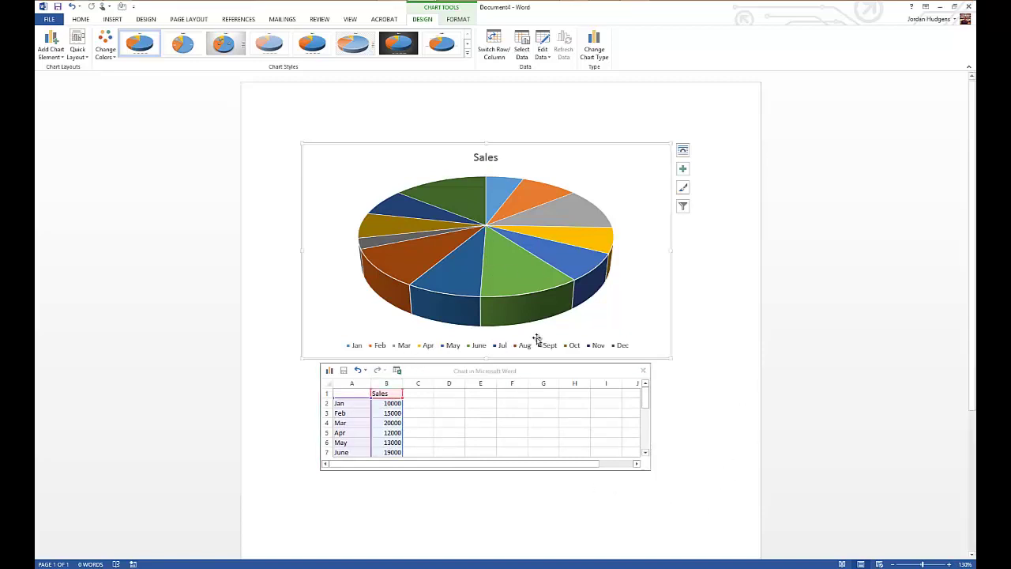
{"action": "left_click", "coordinate": [569, 367]}
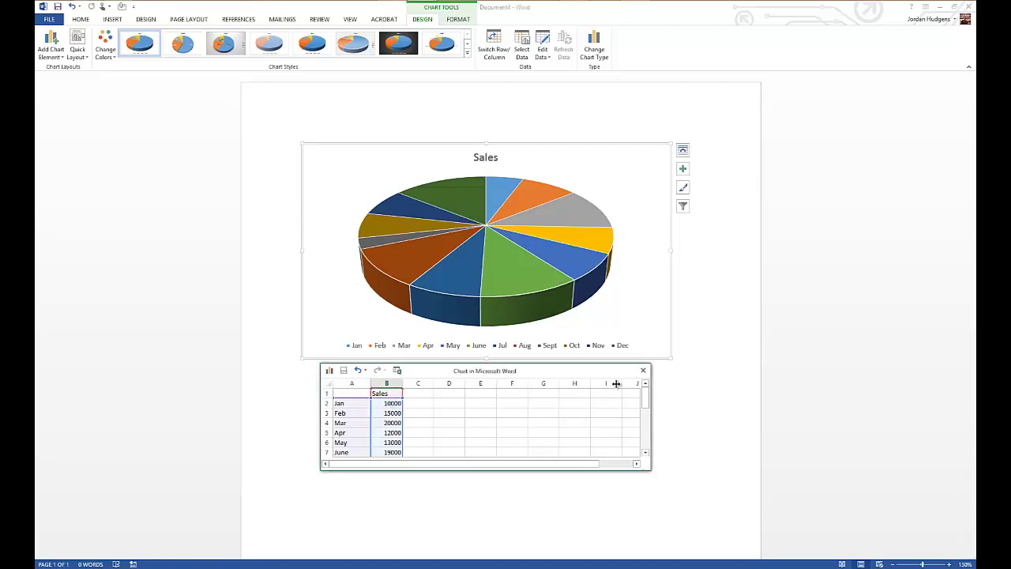
{"action": "left_click", "coordinate": [643, 369]}
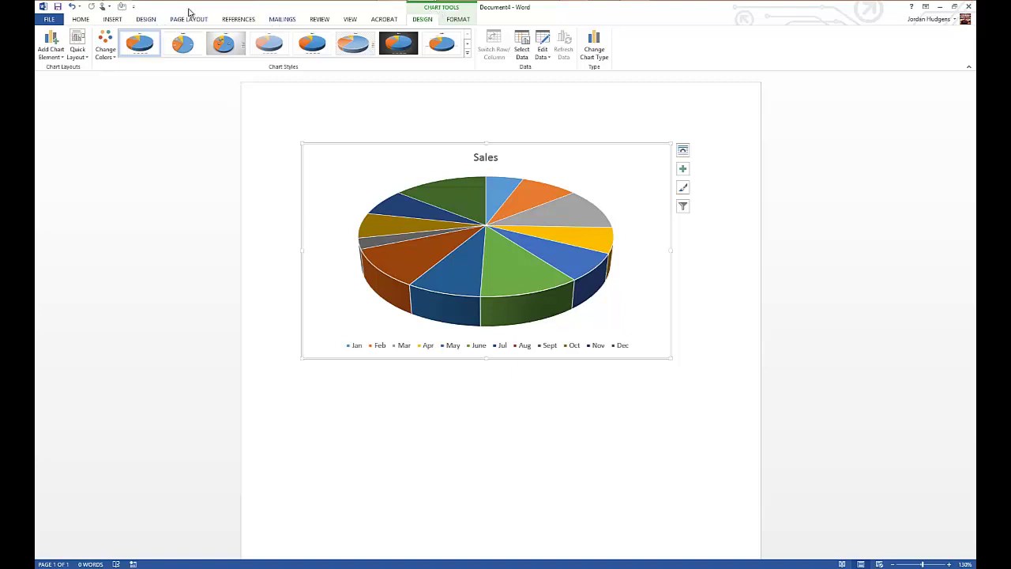
- Reapply the first Colorful palette and expand the full Chart Styles gallery
{"action": "left_click", "coordinate": [107, 58]}
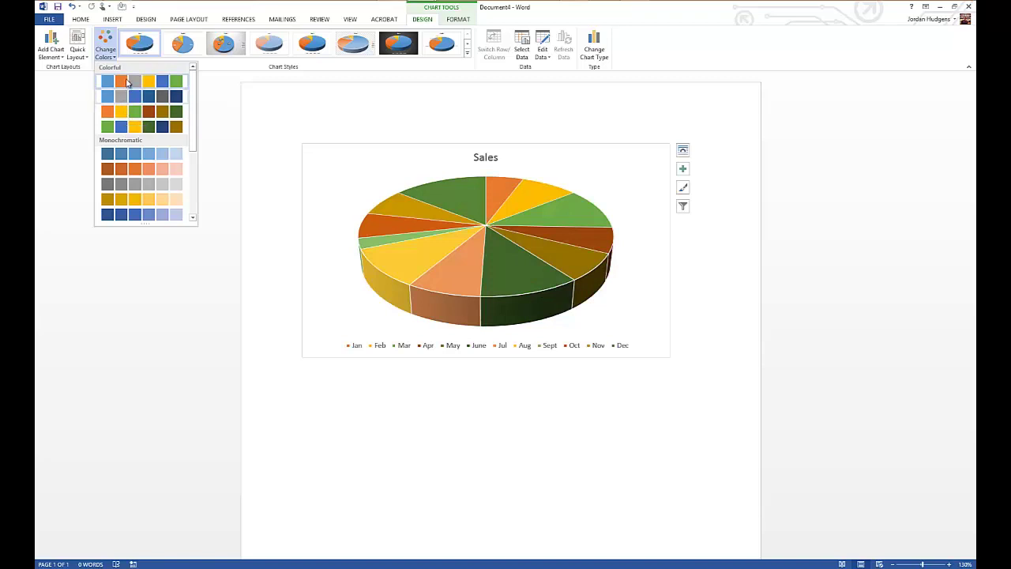
{"action": "left_click", "coordinate": [124, 82]}
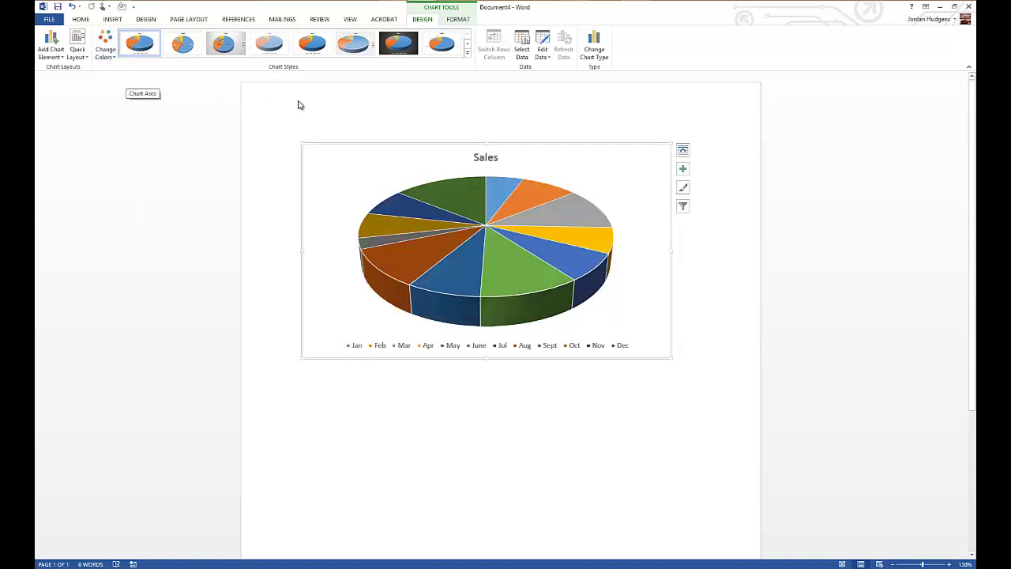
{"action": "left_click", "coordinate": [467, 53]}
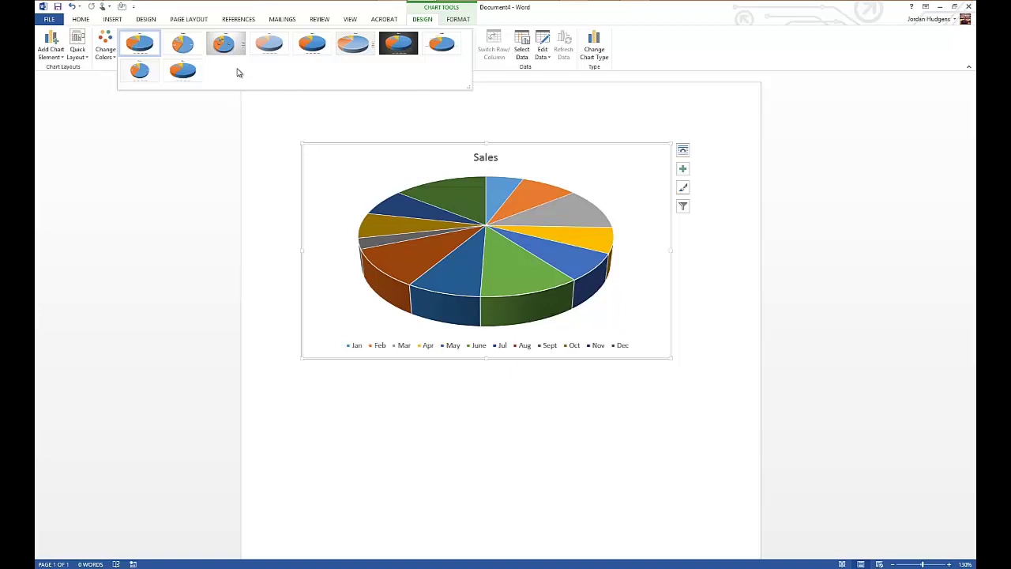
- Try the third chart style with percentage labels, then settle on the dark chart style
{"action": "left_click", "coordinate": [225, 43]}
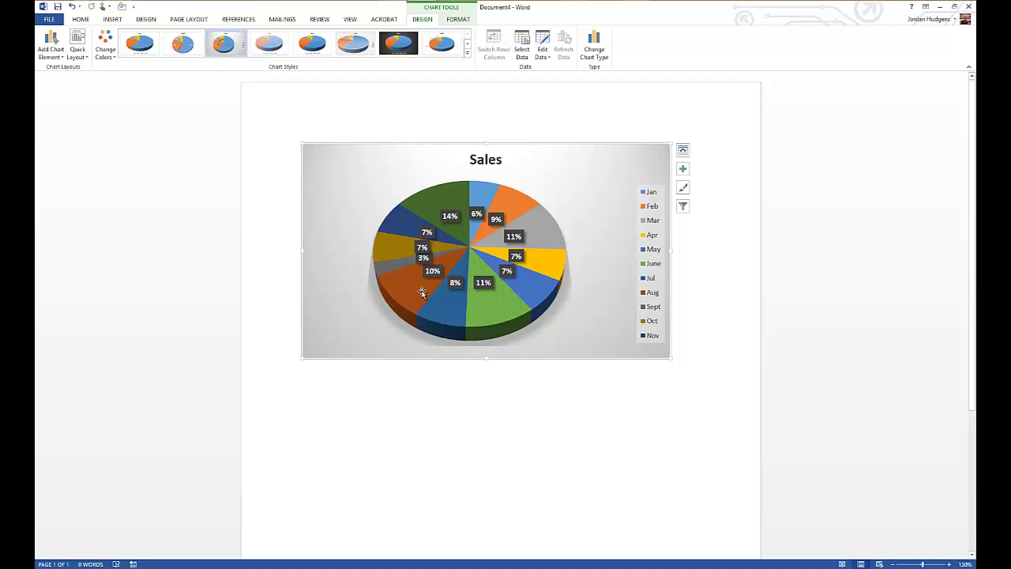
{"action": "mouse_move", "coordinate": [523, 301]}
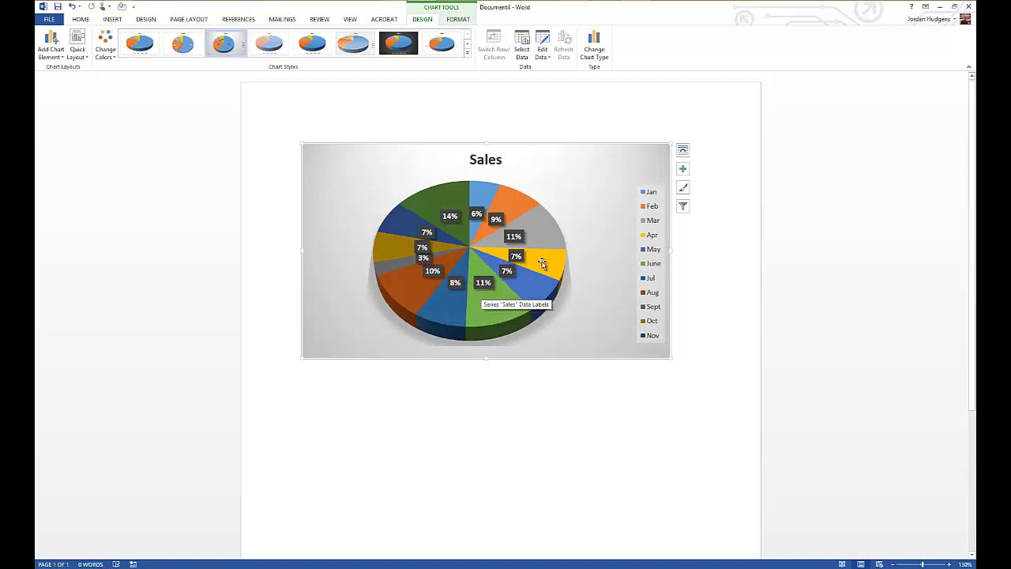
{"action": "mouse_move", "coordinate": [538, 282]}
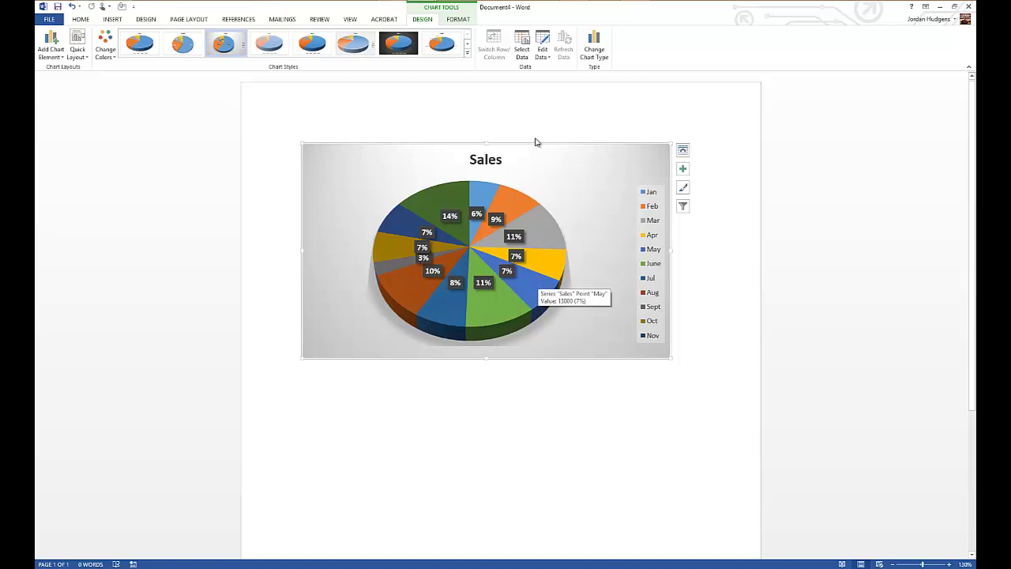
{"action": "left_click", "coordinate": [404, 45]}
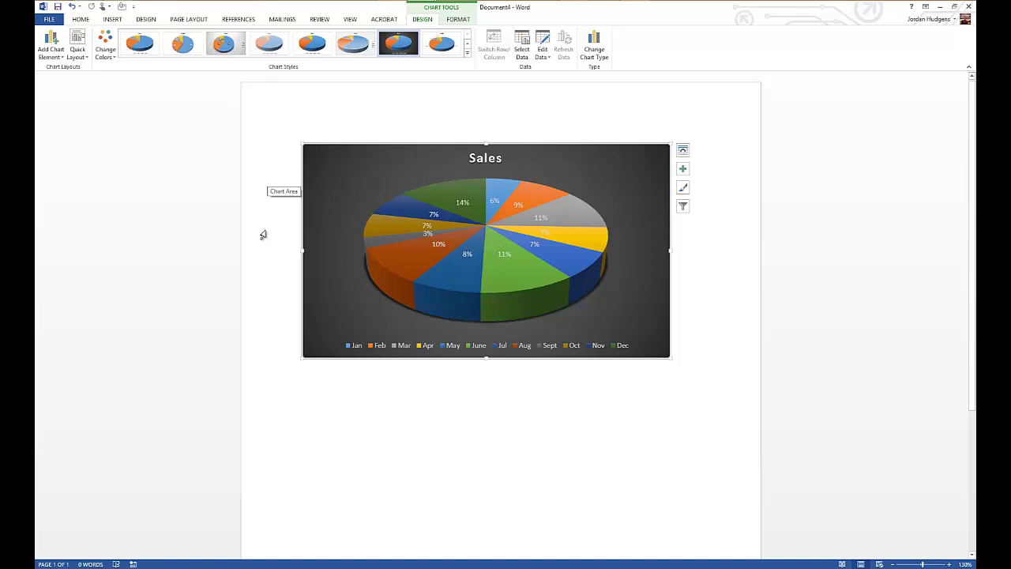
{"action": "left_click", "coordinate": [462, 24]}
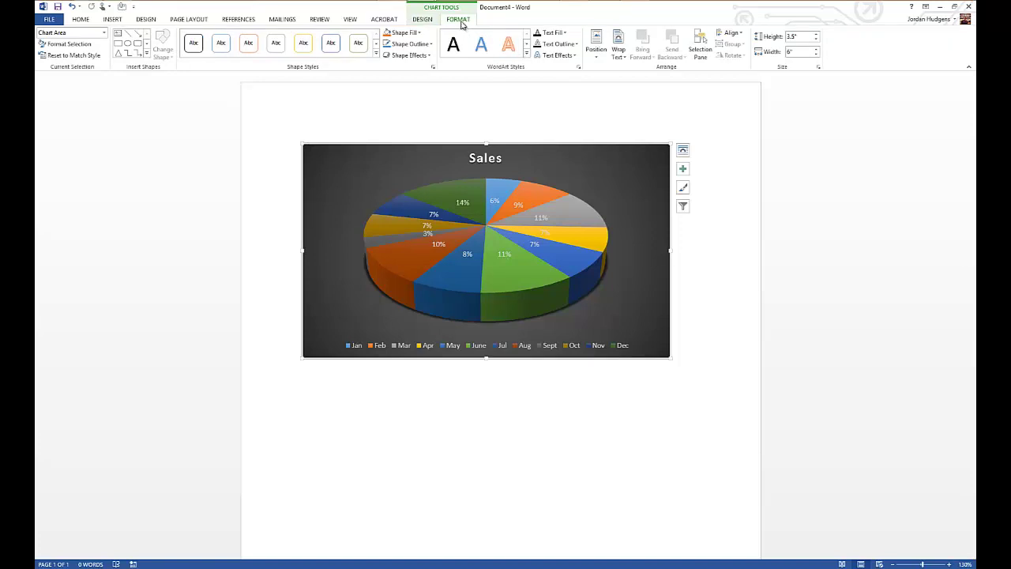
{"action": "left_click", "coordinate": [426, 22]}
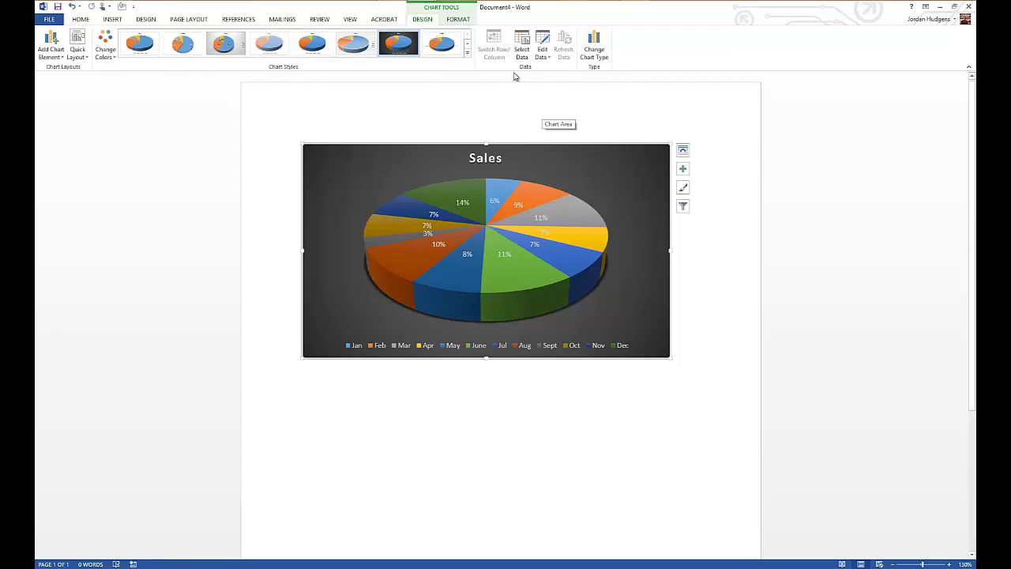
- Reopen the chart's data sheet and change June's sales in B7 to 29000
{"action": "left_click", "coordinate": [522, 47]}
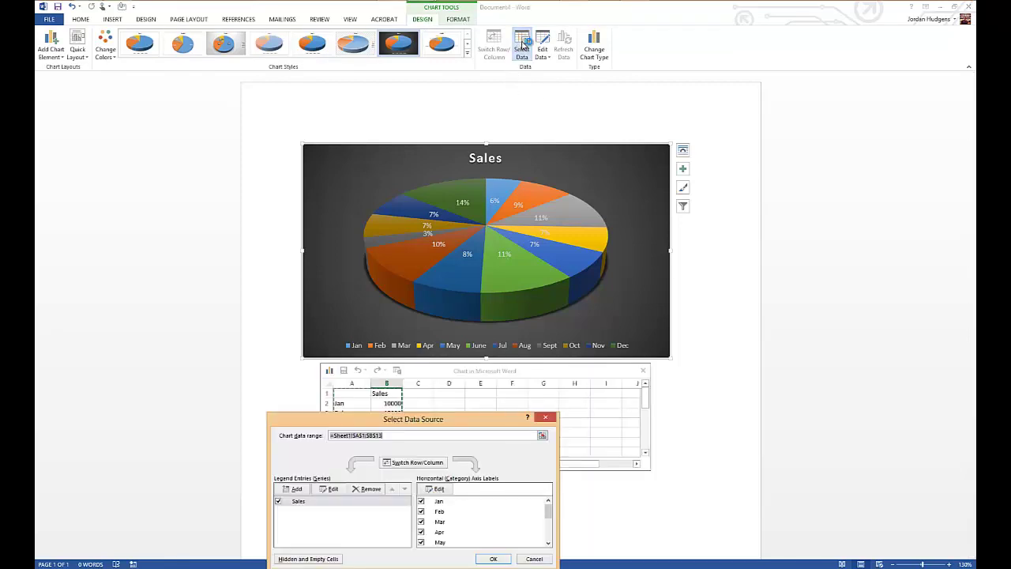
{"action": "left_click", "coordinate": [547, 417]}
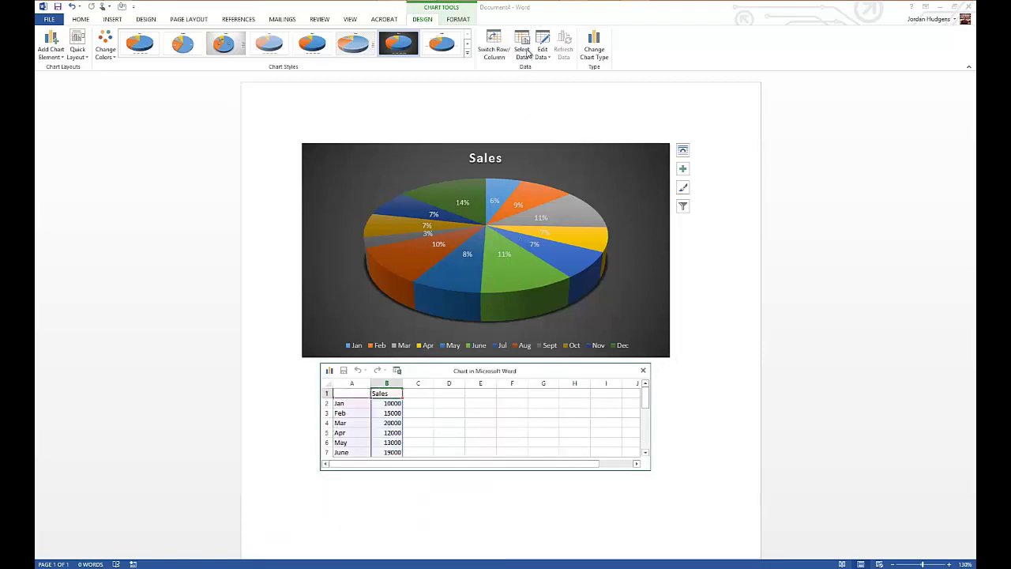
{"action": "left_click", "coordinate": [447, 413]}
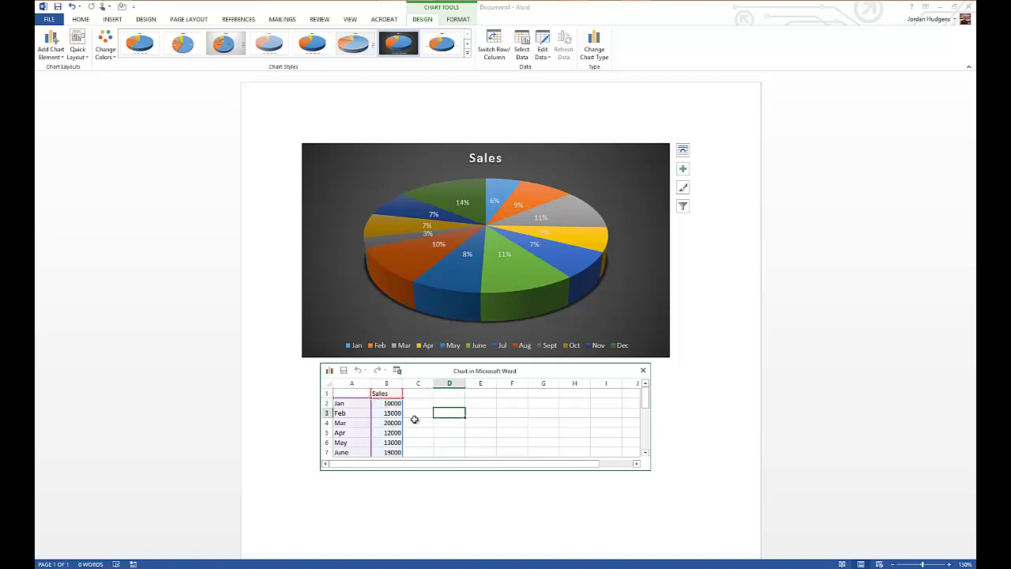
{"action": "scroll", "coordinate": [414, 420], "scroll_direction": "down", "scroll_amount": 3}
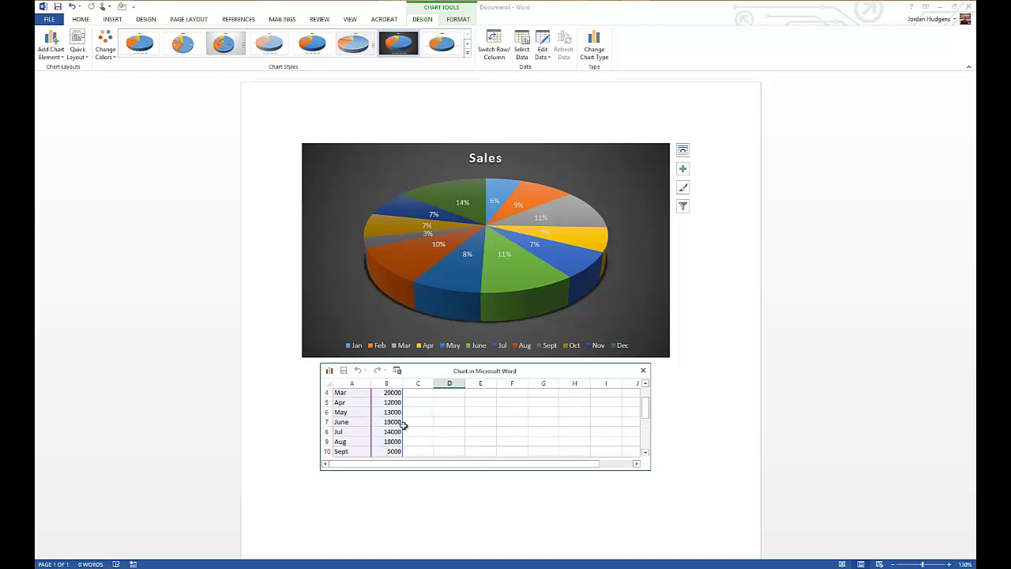
{"action": "left_click", "coordinate": [399, 424]}
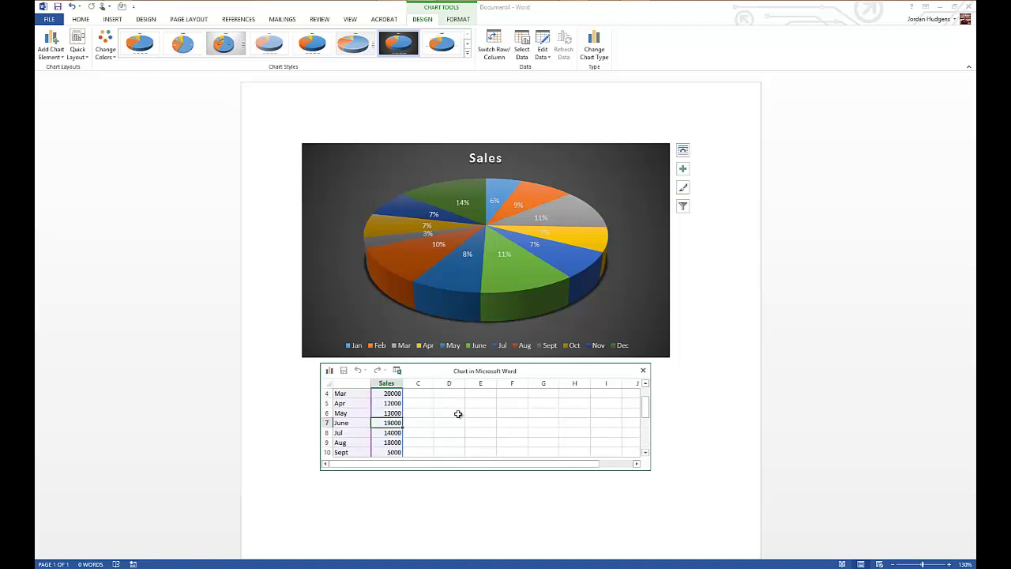
{"action": "type", "text": "29"}
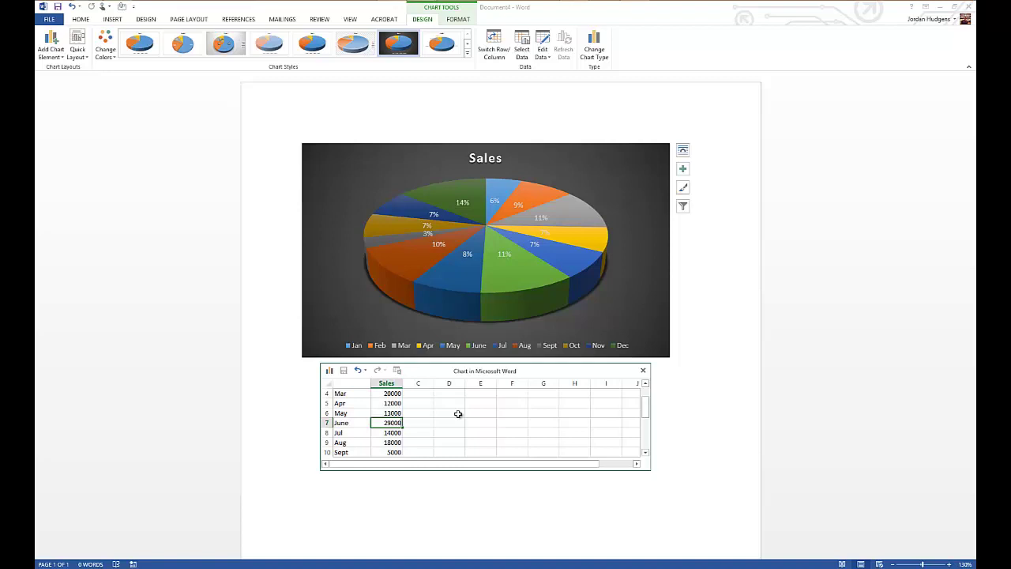
{"action": "key", "text": "Return"}
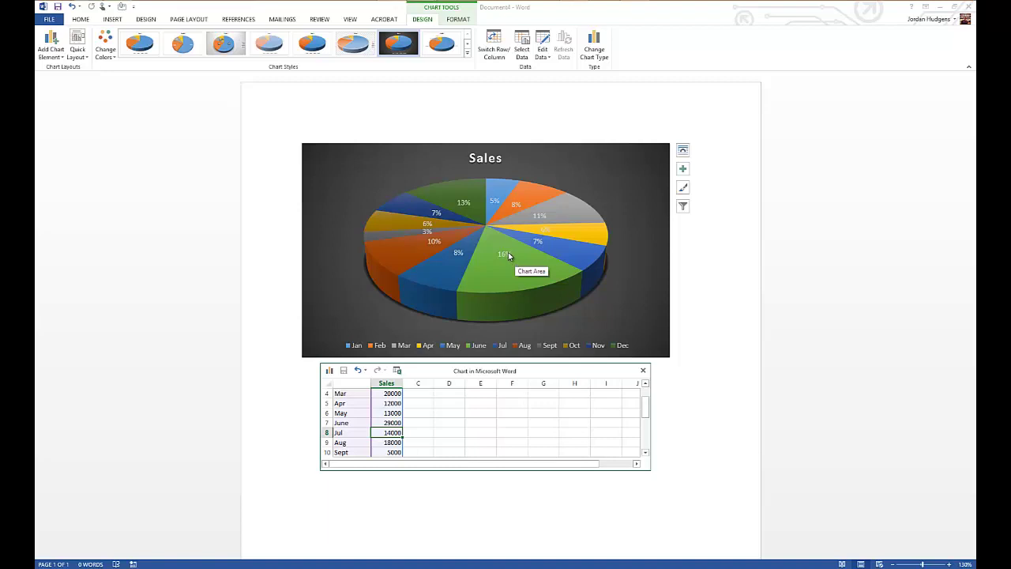
- Close the Chart in Microsoft Word spreadsheet window
{"action": "left_click", "coordinate": [643, 370]}
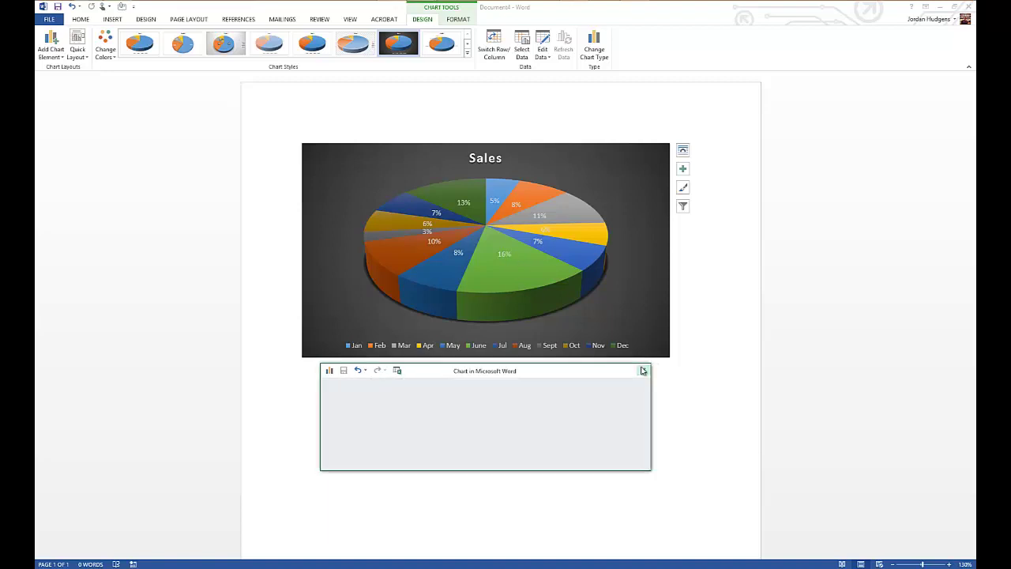